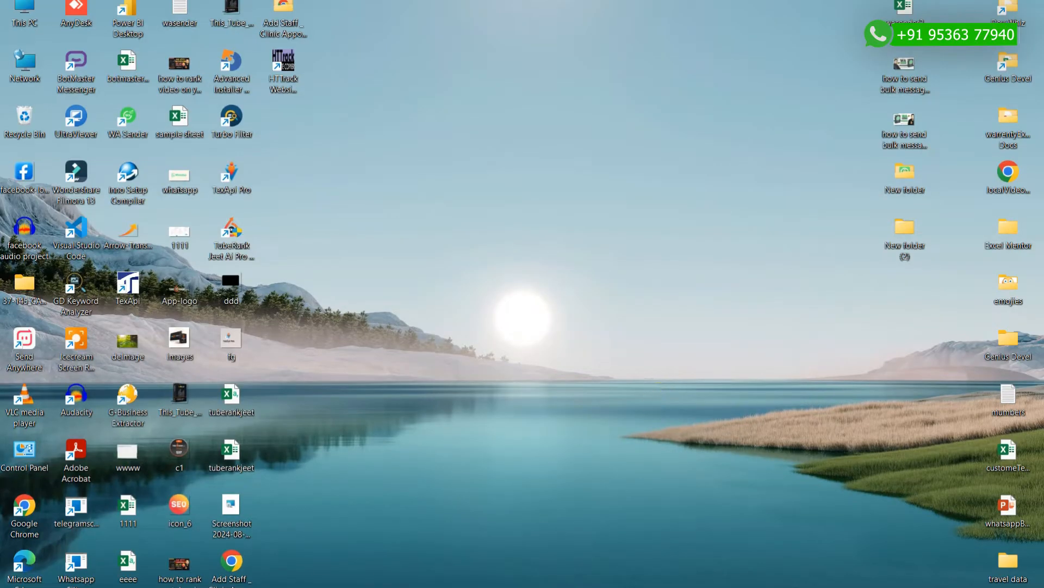
Step: Switch to the browser showing wa.geniusdevel.com and open the site's dashboard
click(658, 587)
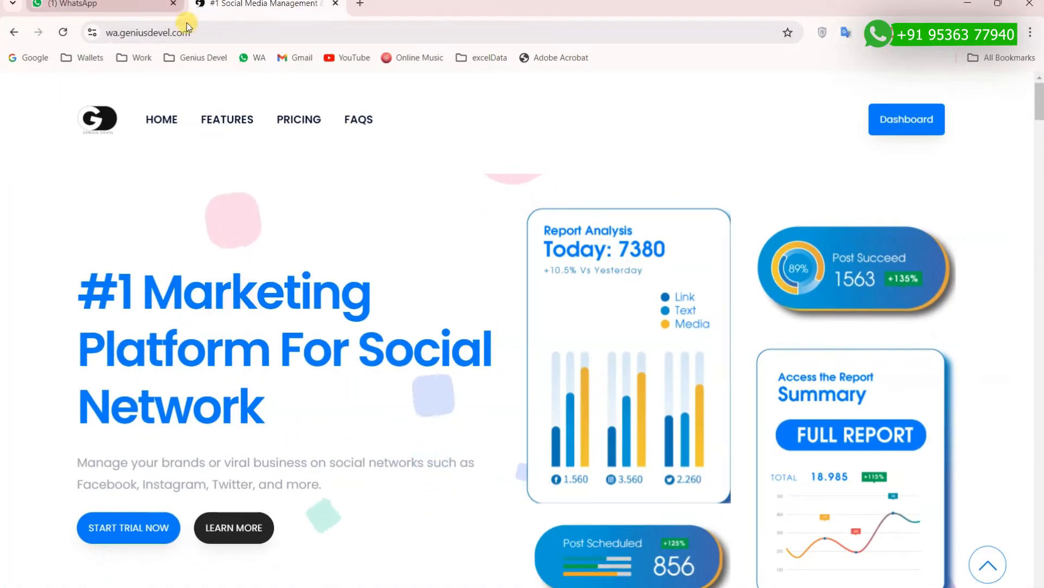
click(218, 32)
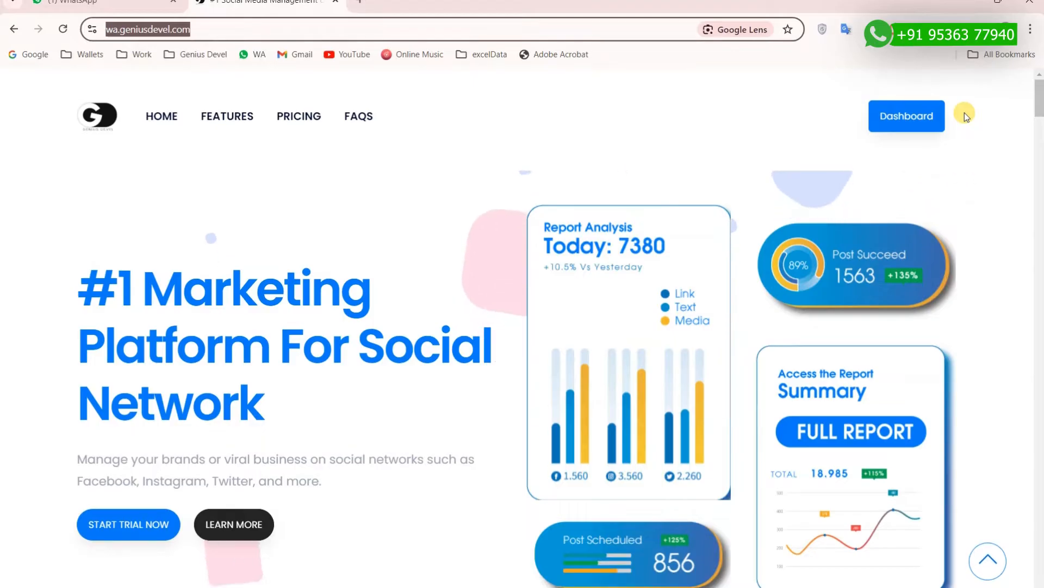
click(882, 118)
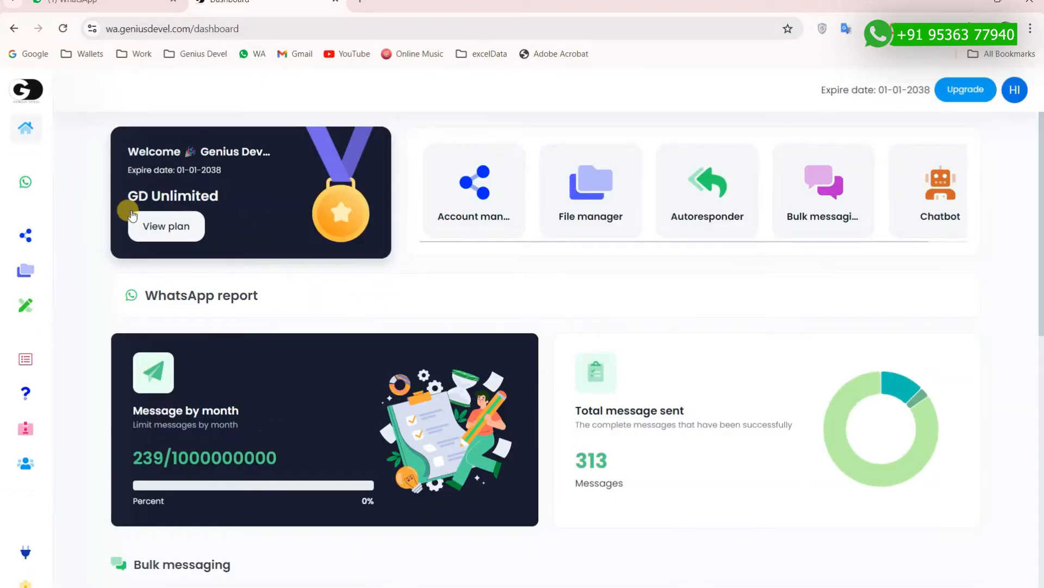
Step: Go to the WhatsApp section and open the QR code page for adding an account
mouse_move(36, 187)
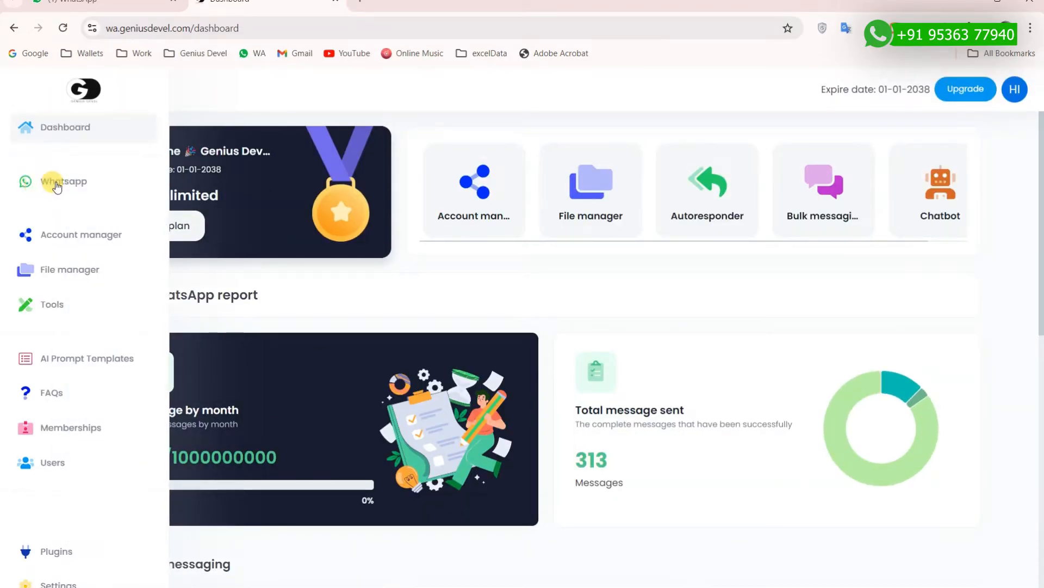
click(63, 185)
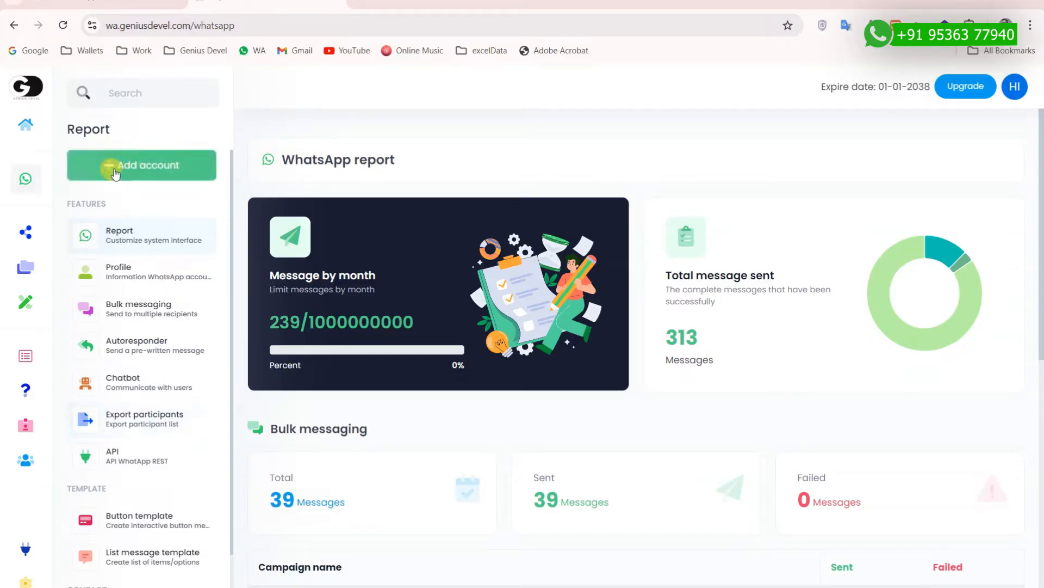
click(151, 172)
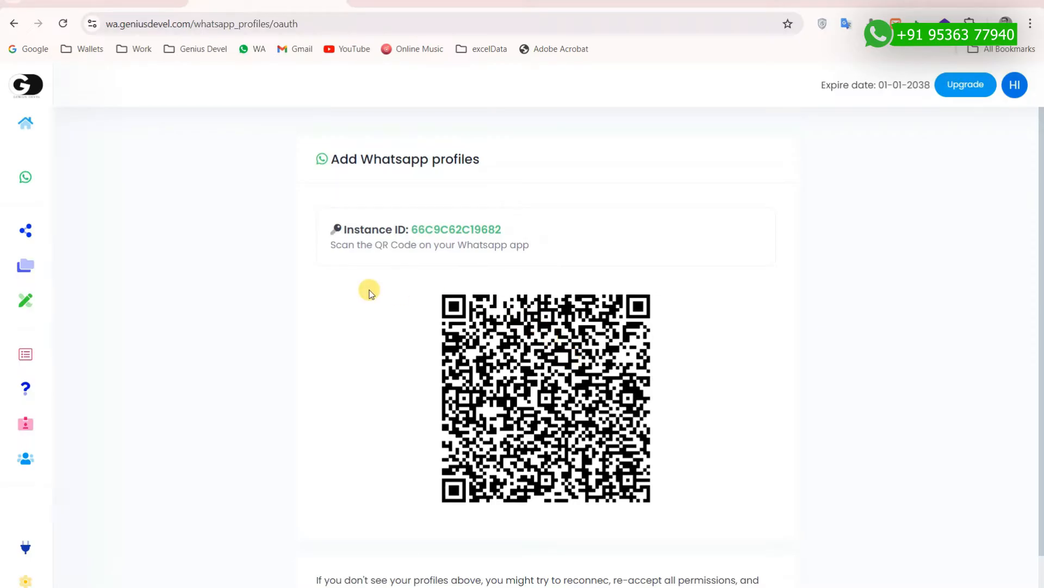
Step: Check the connected WhatsApp profile in the account manager
mouse_move(28, 172)
click(69, 233)
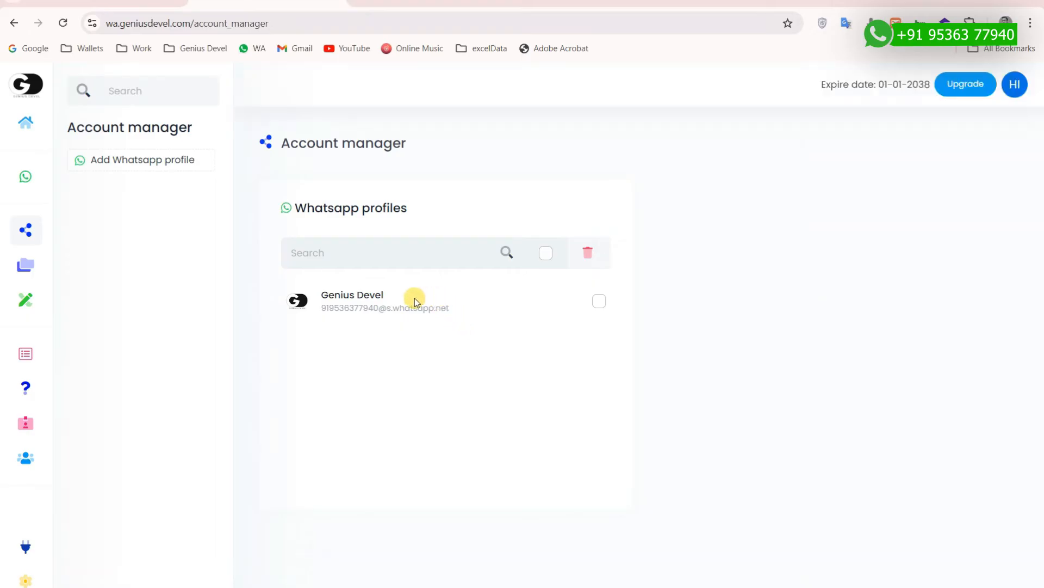
drag(524, 312, 267, 314)
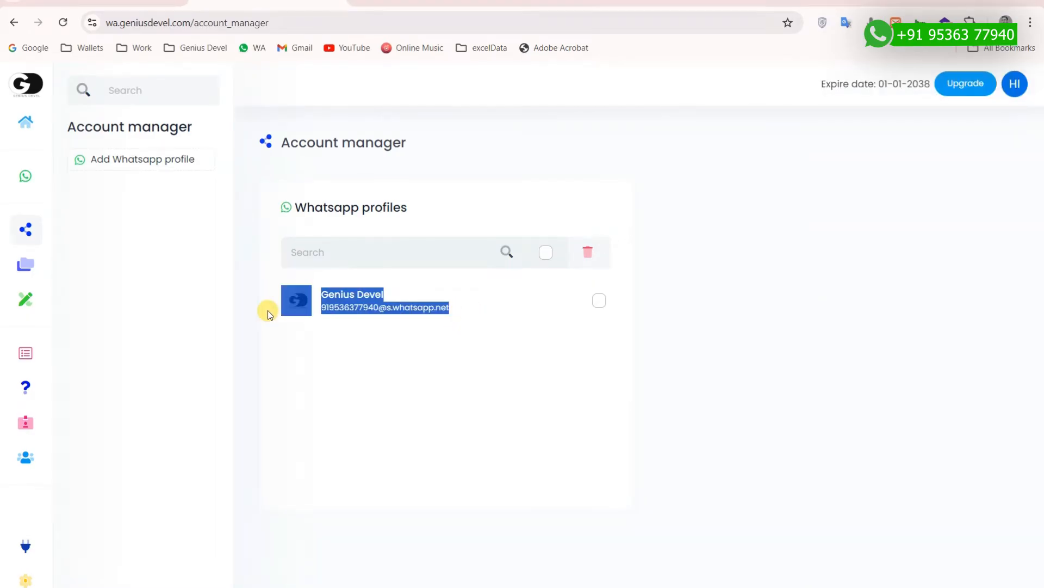
click(696, 426)
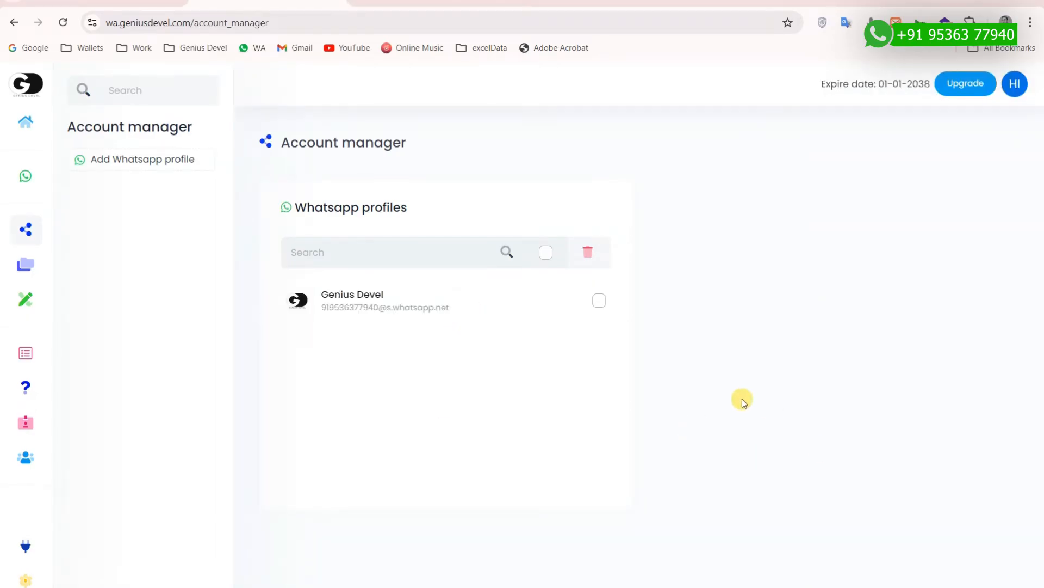
Step: Go to the WhatsApp chatbot feature and start a new chatbot item for the Genius Devel account
click(34, 177)
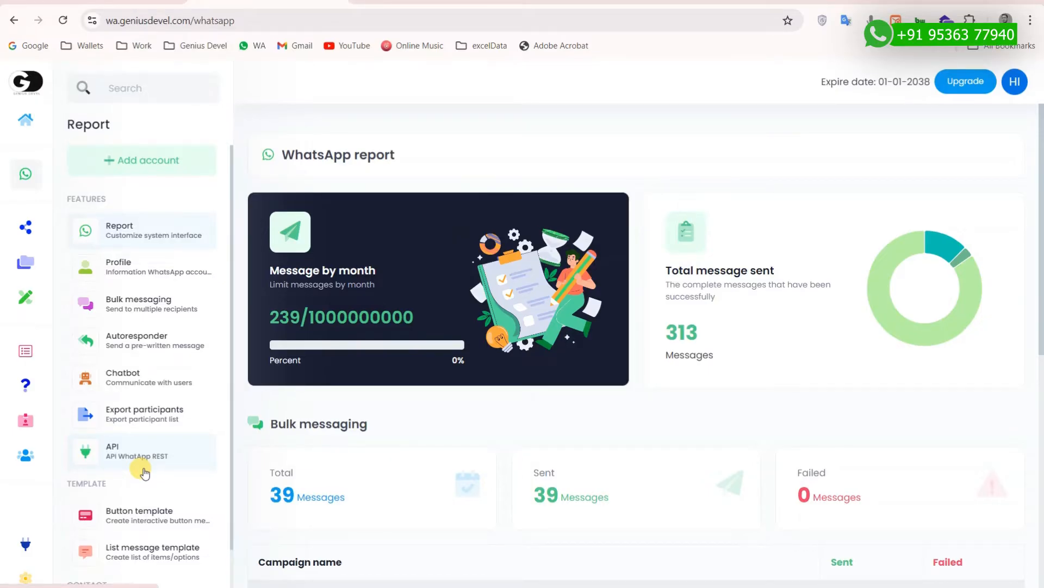
click(132, 373)
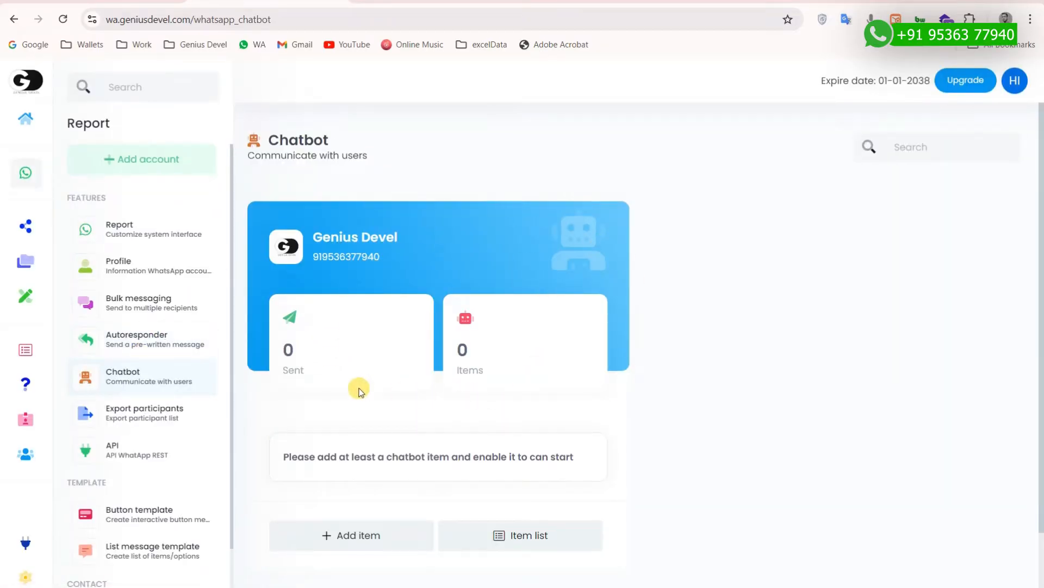
scroll(466, 354, down, 1)
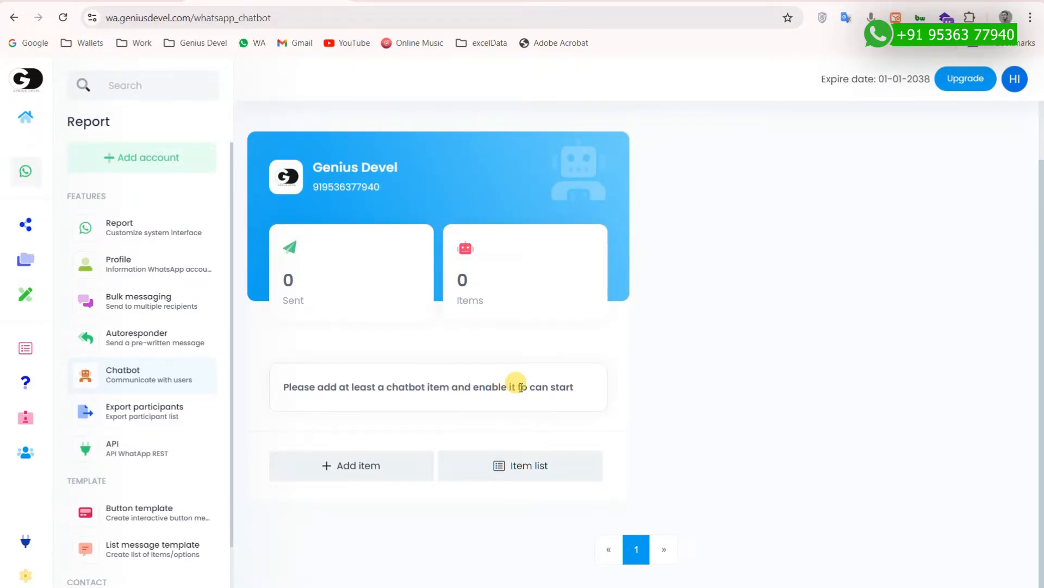
click(355, 473)
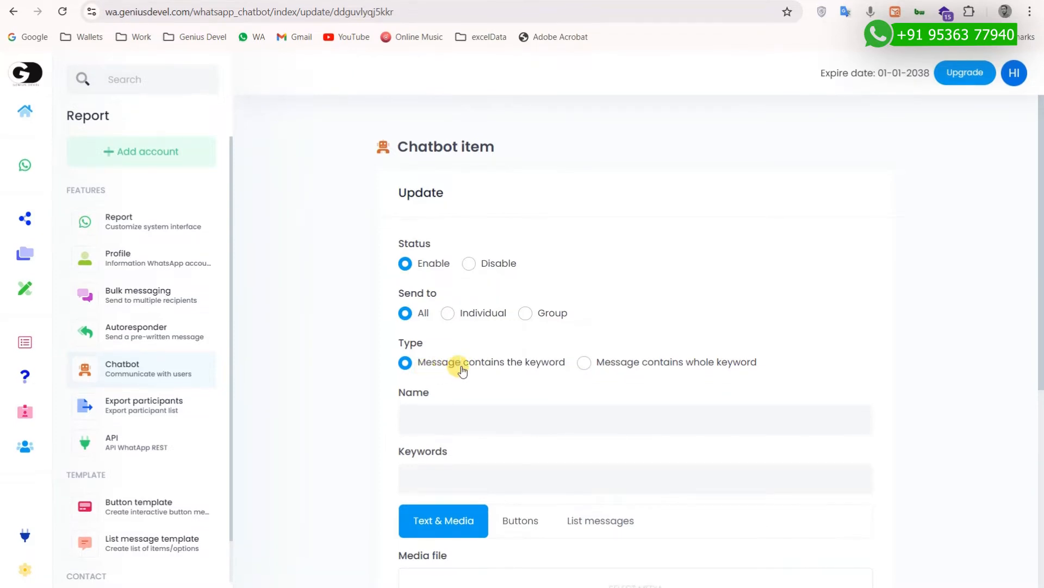
Step: Name the chatbot item "hi", using the type "Message contains the keyword"
click(583, 363)
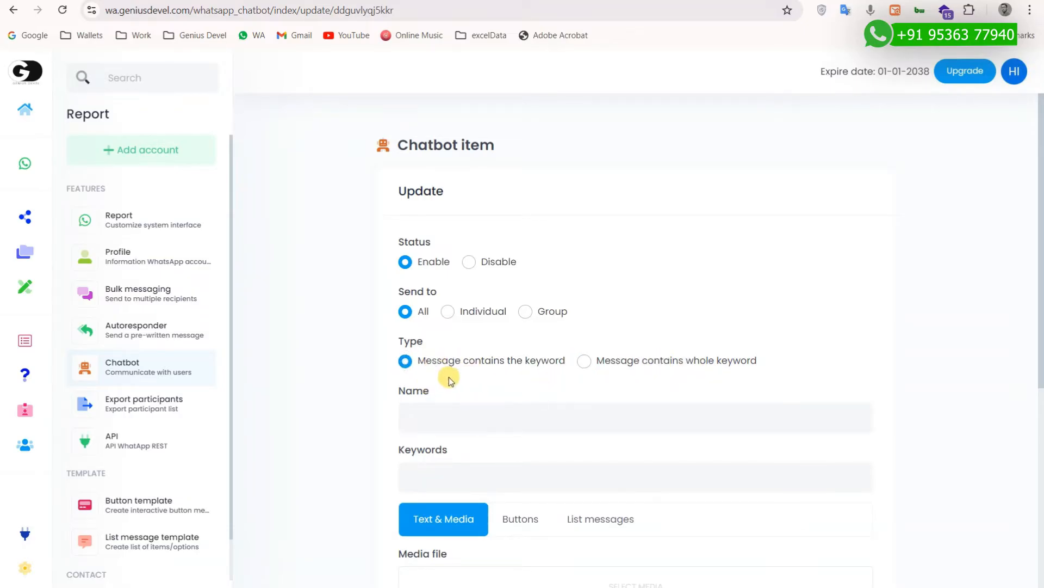
click(429, 413)
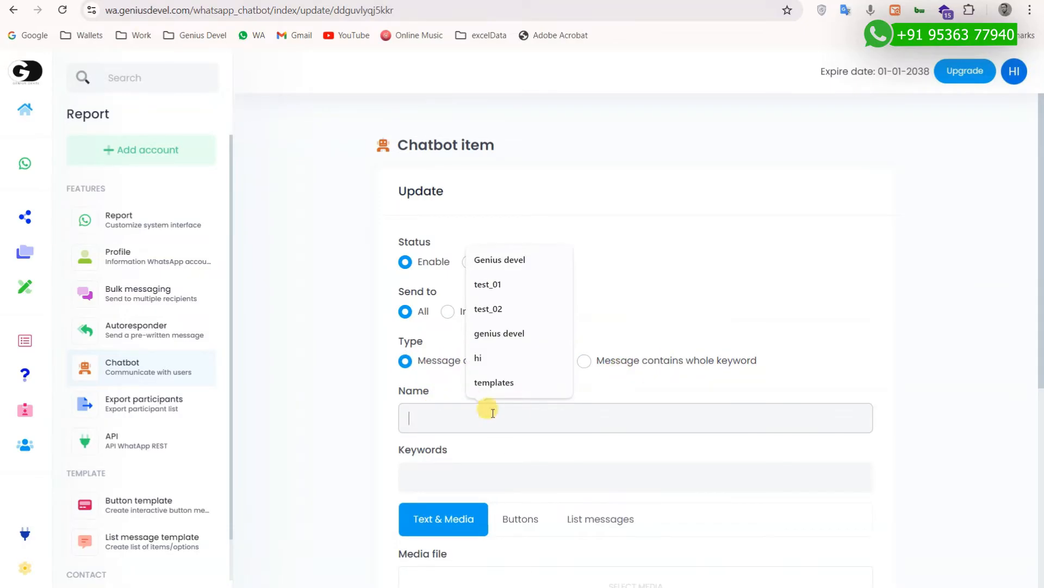
text(hi)
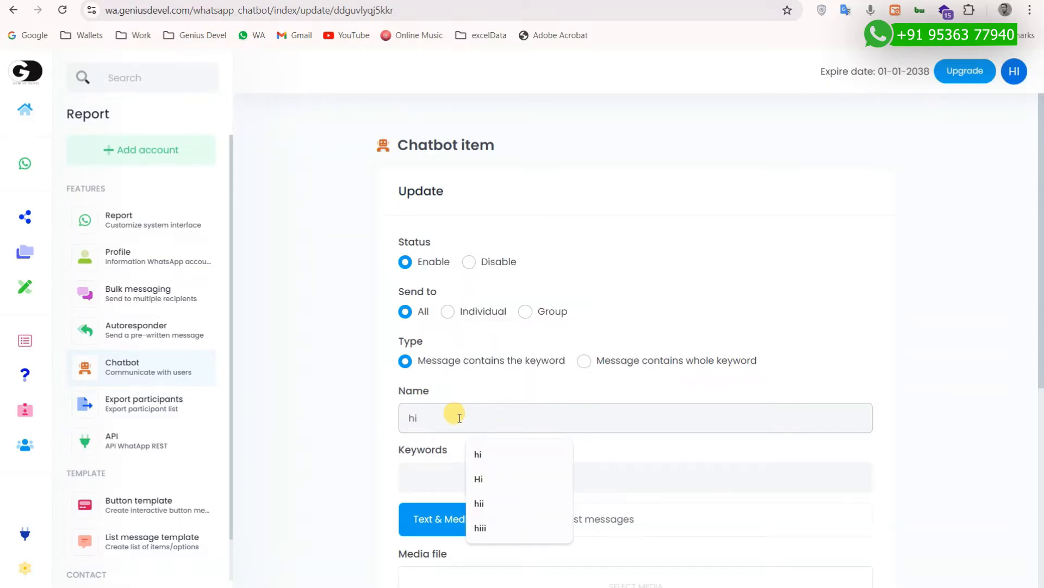
click(957, 388)
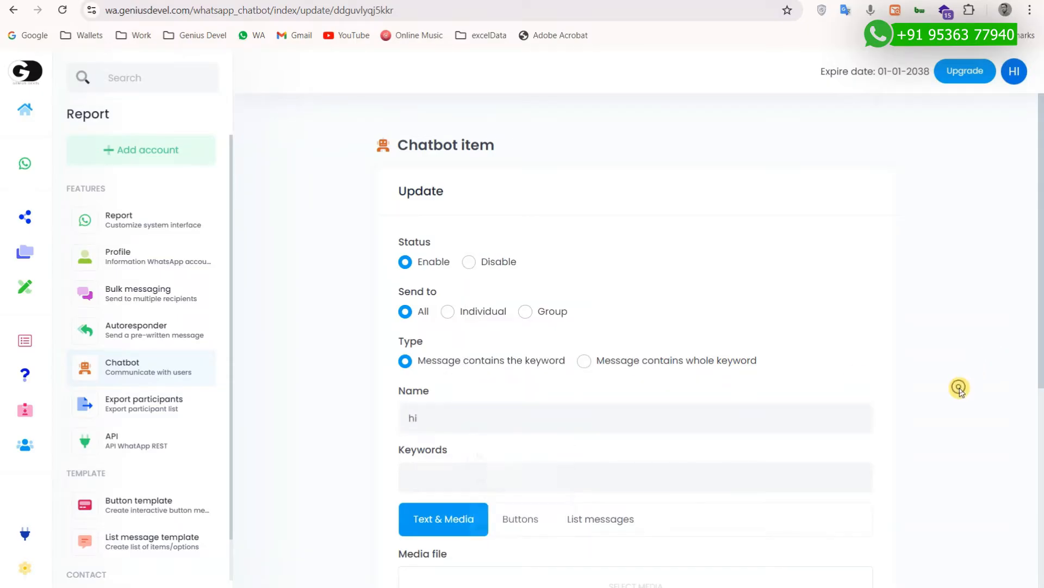
Step: Add the keywords hi, hii, hiii, hiiii, hay and hy to the chatbot item
click(539, 473)
text(hi)
key(Return)
text(h)
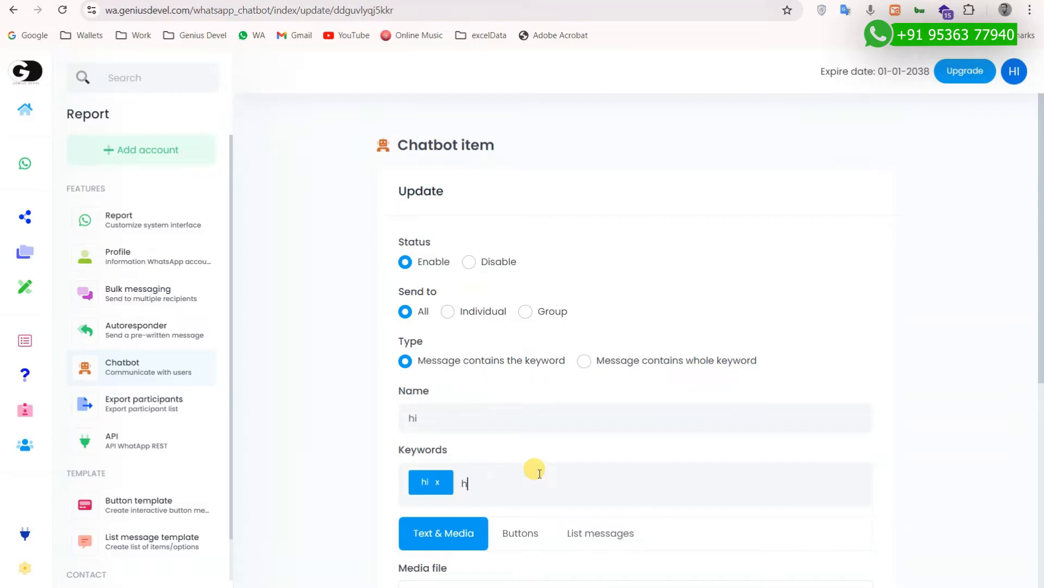
text(ii)
key(Return)
text(hii)
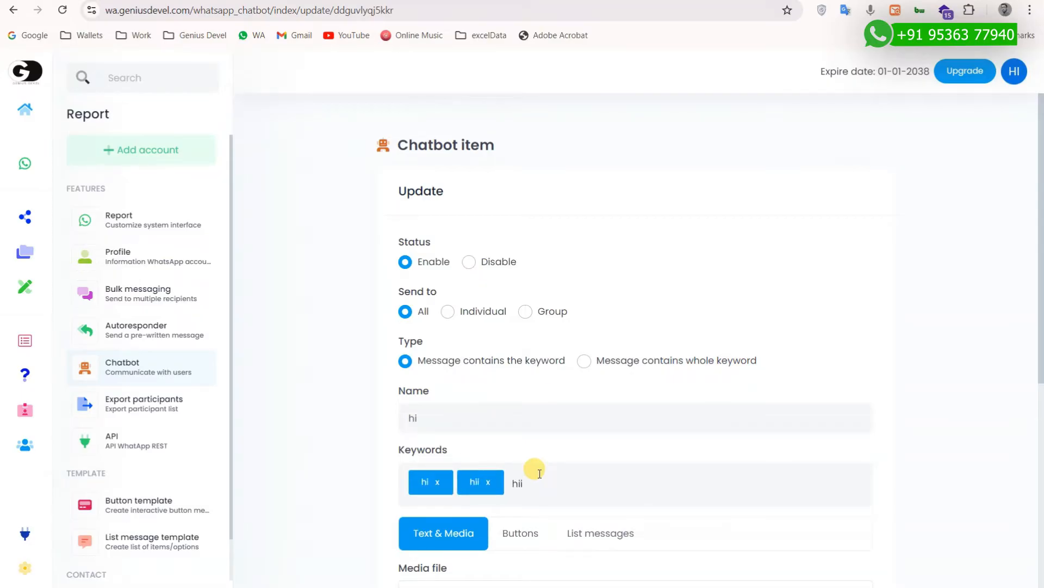
text(i)
key(Return)
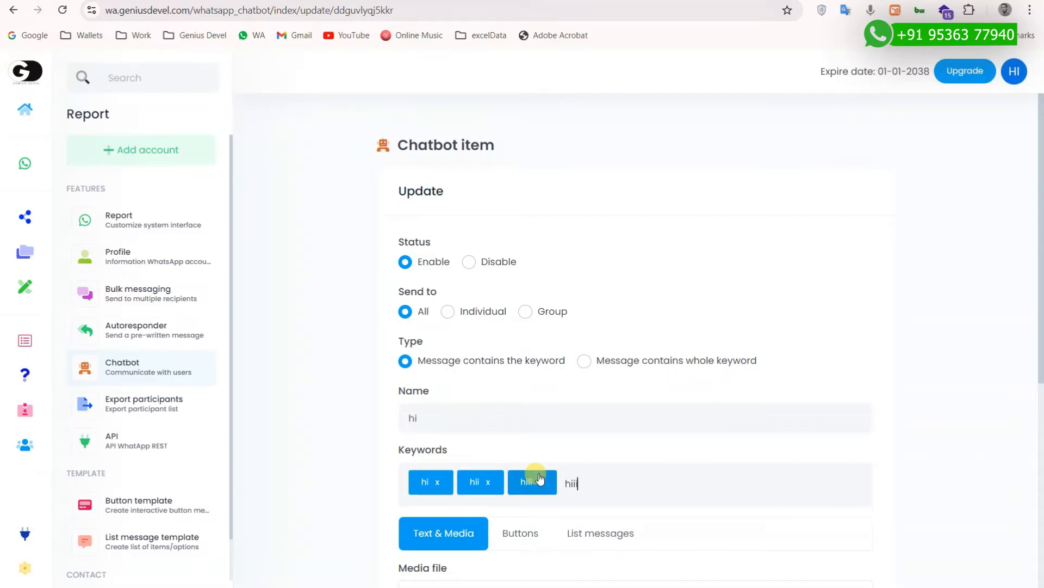
text(hiiii)
key(Return)
text(hay)
key(Return)
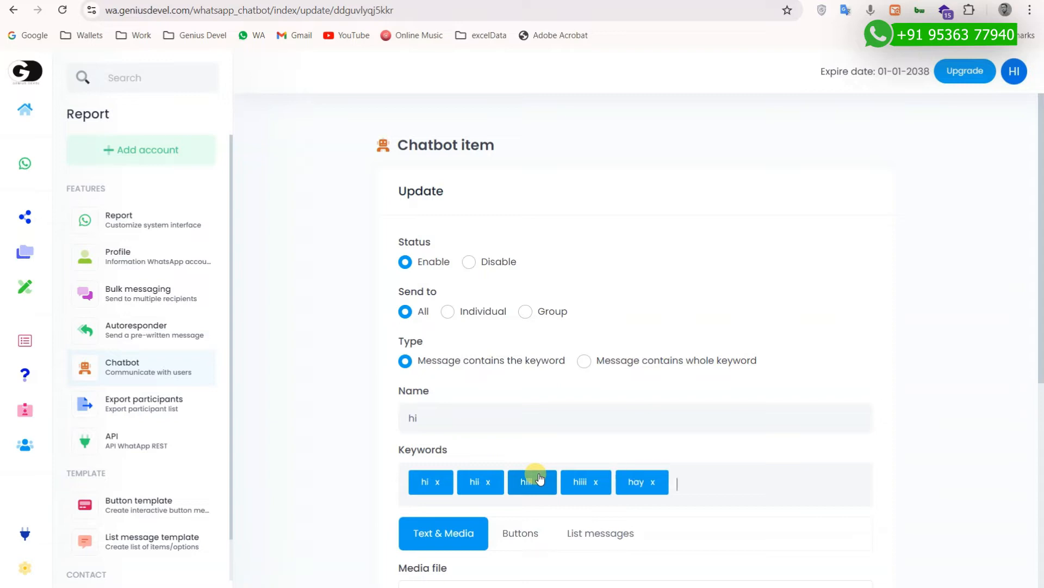
text(hy)
key(Return)
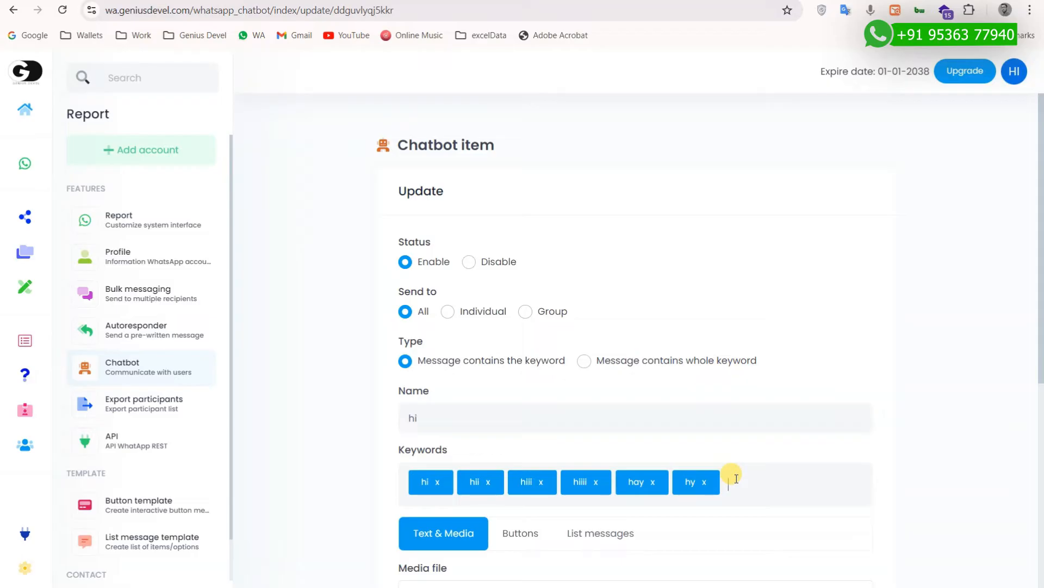
Step: Write the reply caption "hello sir", a blank line, and "how can i help you ?"
scroll(736, 478, down, 4)
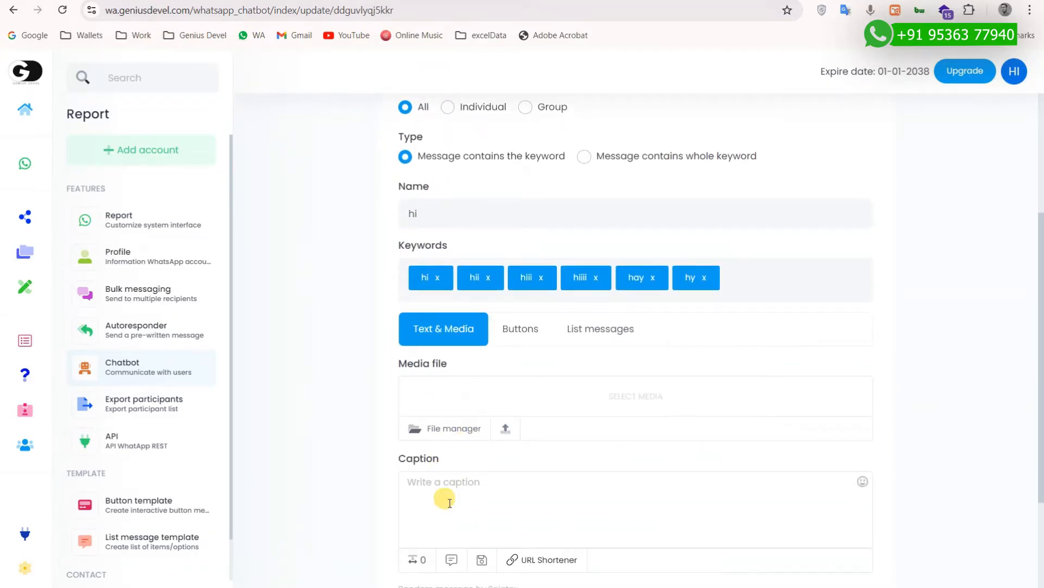
scroll(461, 370, down, 1)
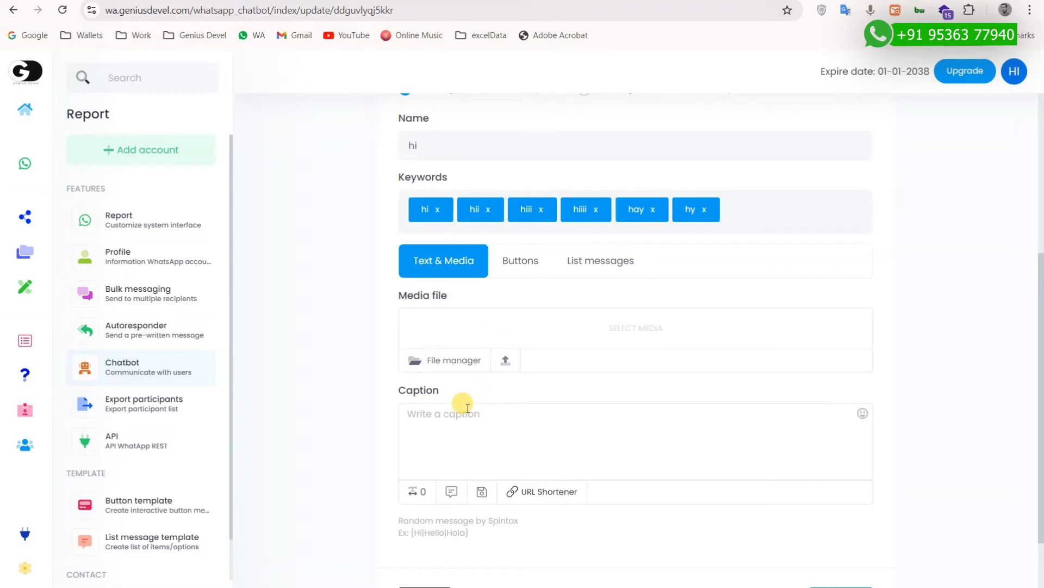
click(447, 415)
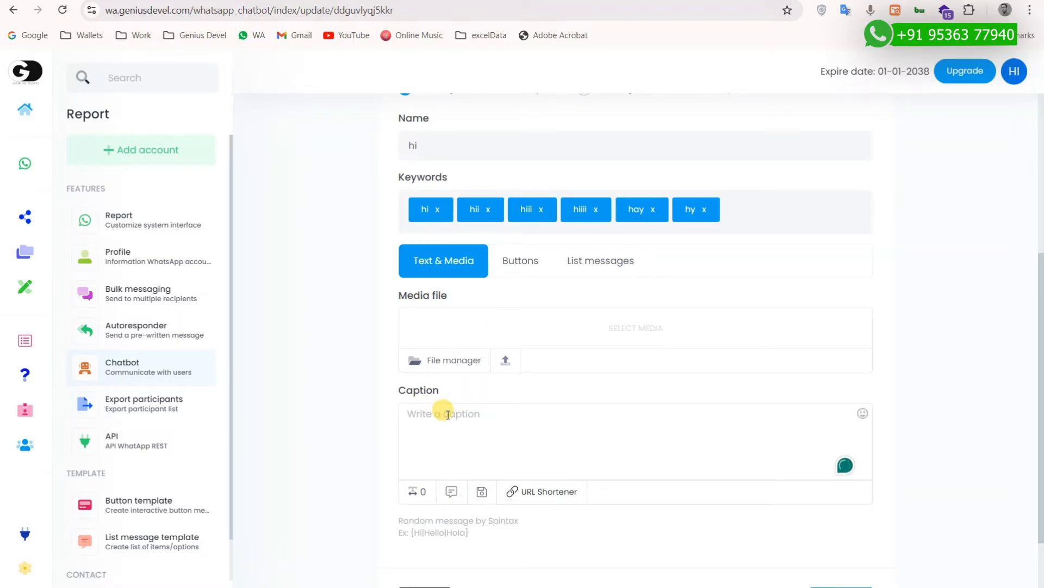
text(he)
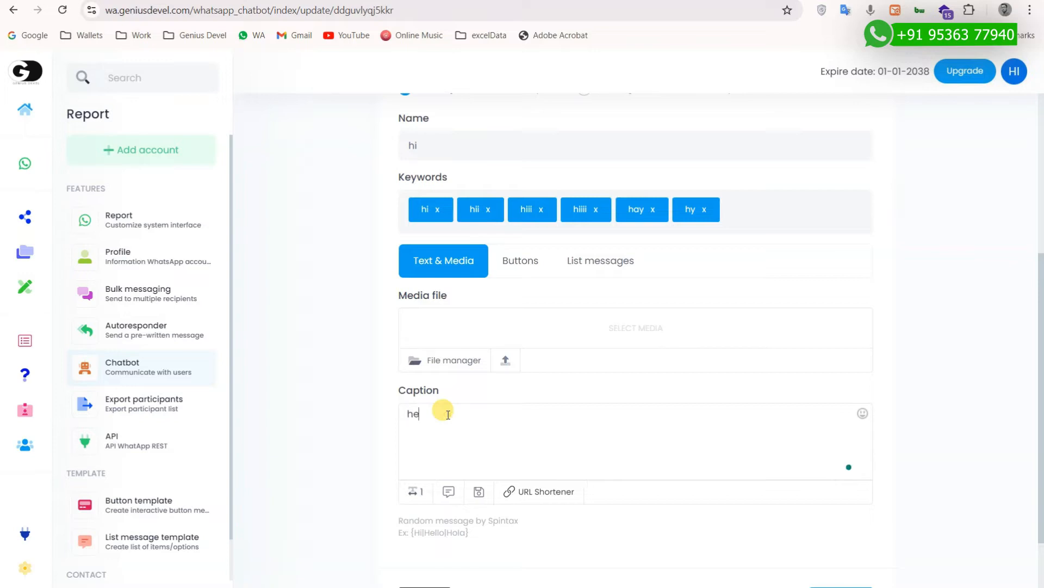
text(llow sir )
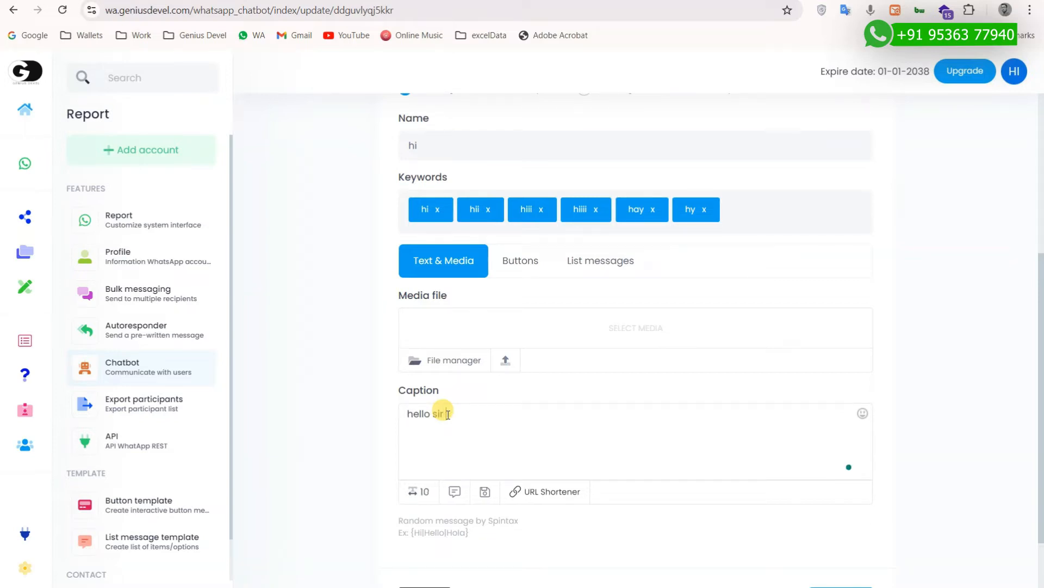
text(how can i h)
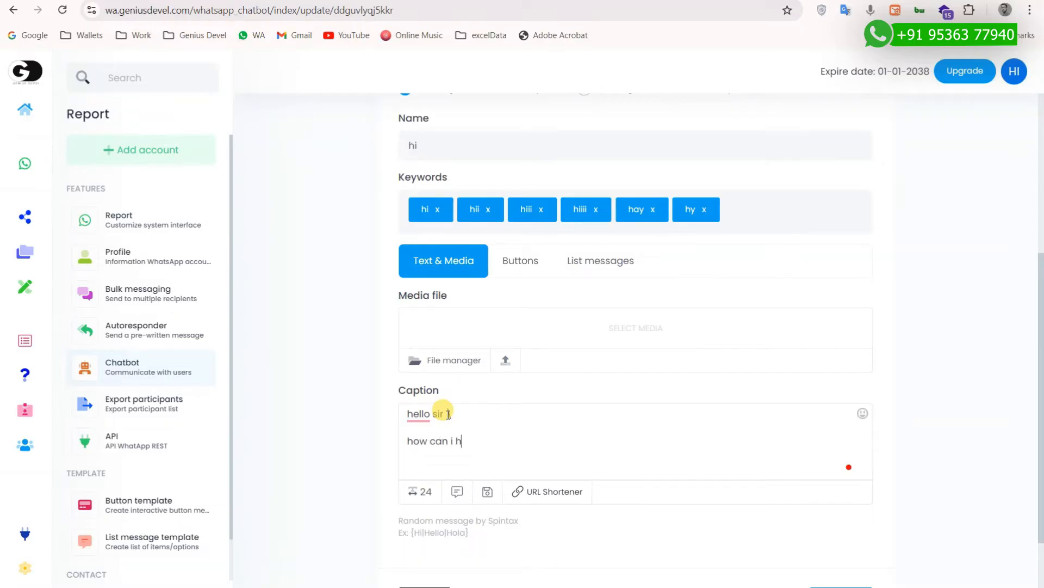
text(elp you )
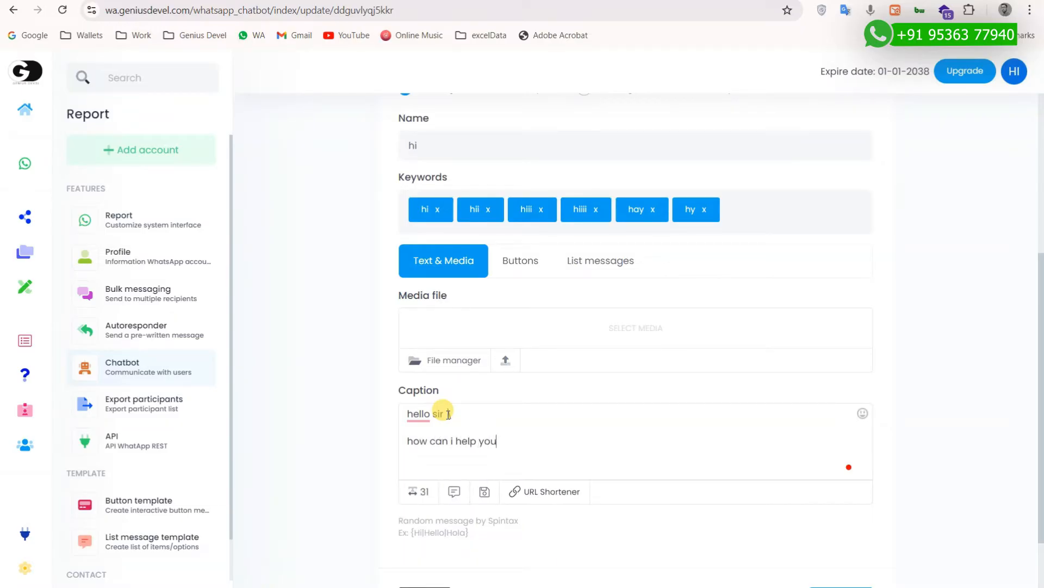
text(?)
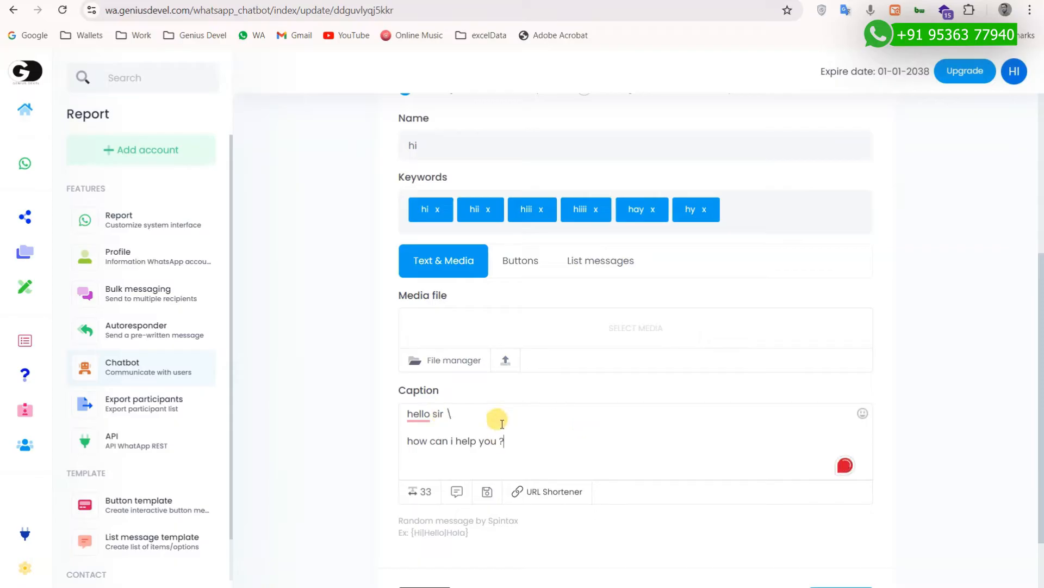
click(467, 414)
key(BackSpace)
Step: Submit the chatbot item and switch the chatbot from stopped to running
scroll(604, 389, down, 2)
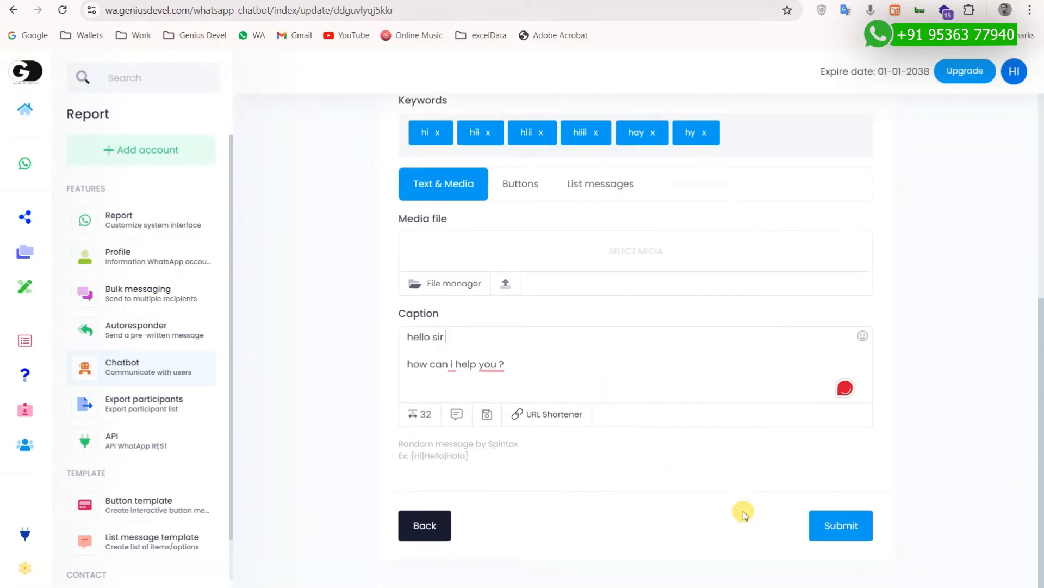
click(855, 538)
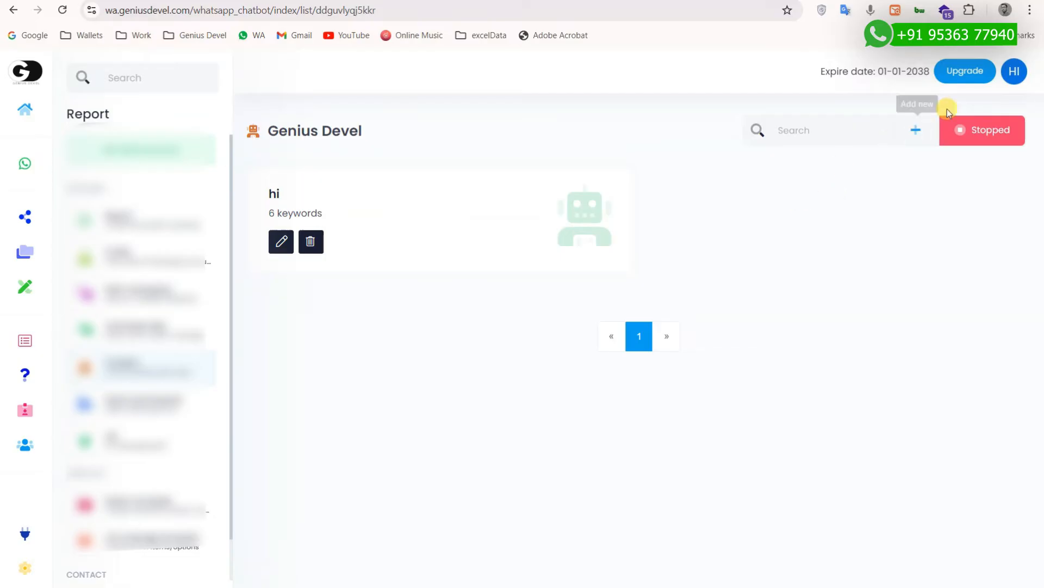
click(1006, 135)
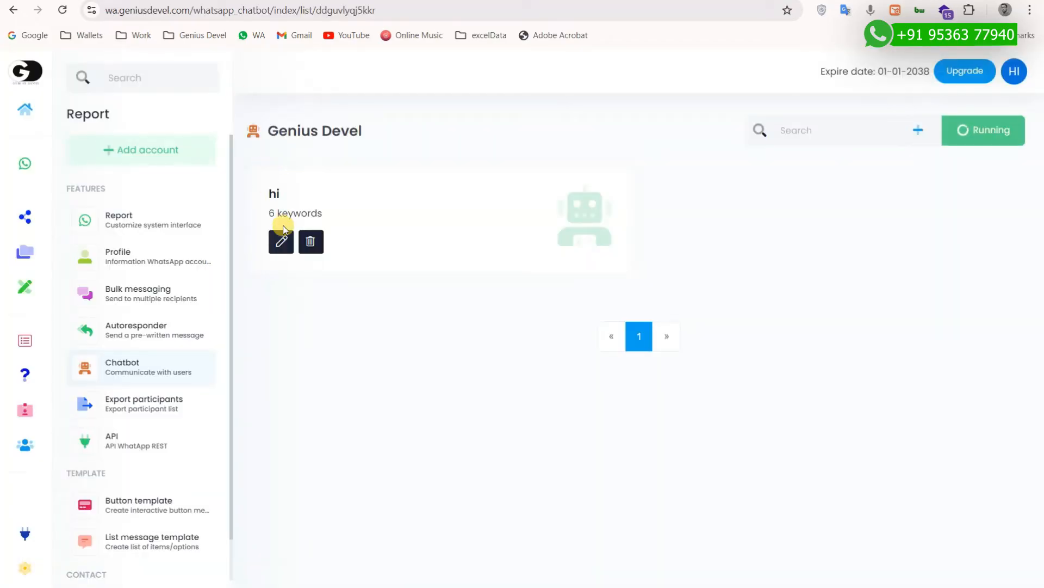
Step: Open the "hi" chatbot item for editing and remove "hello sir" and the blank line from its caption
click(281, 245)
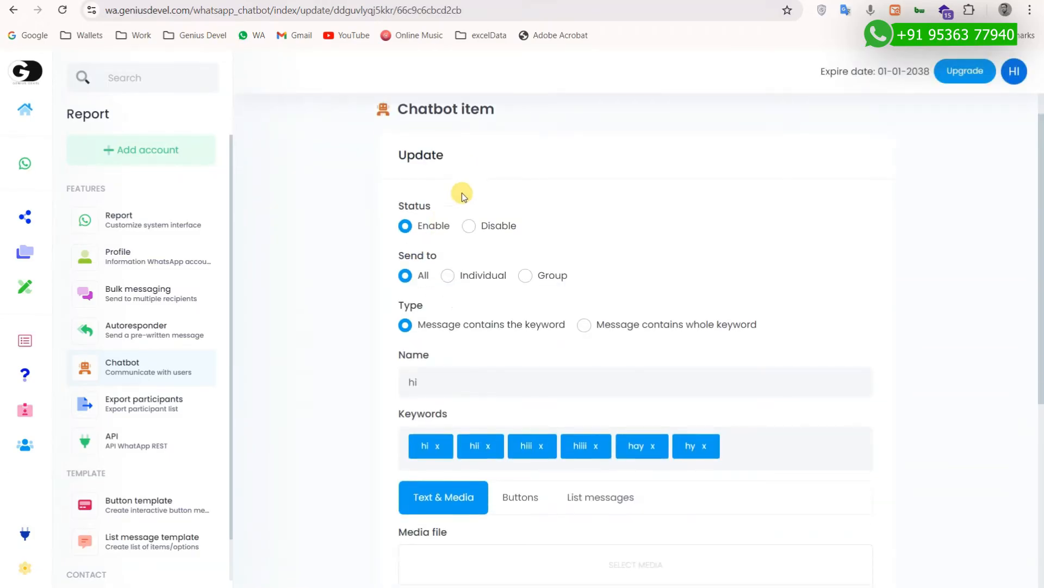
scroll(462, 244, down, 5)
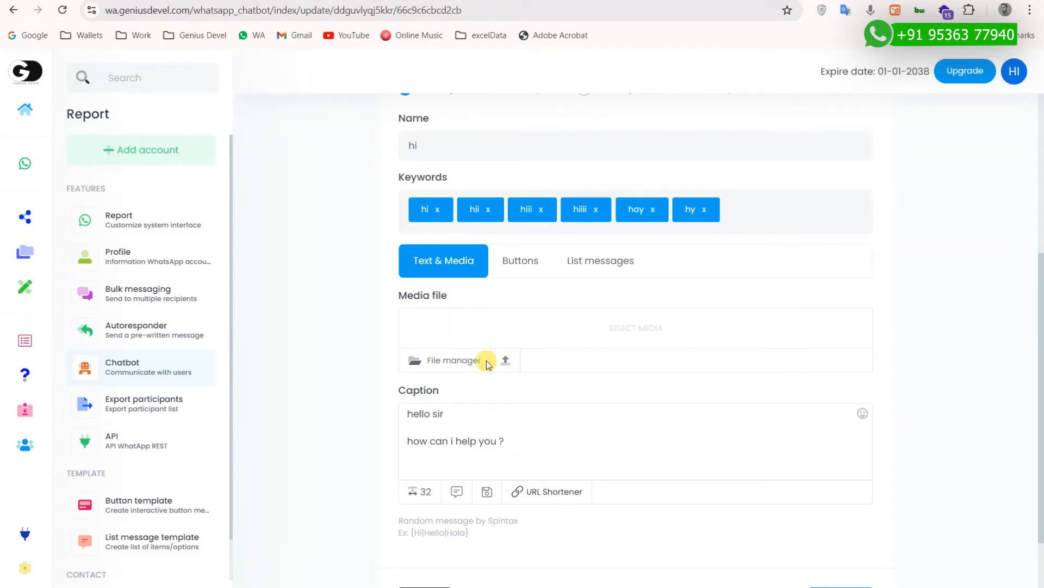
click(471, 429)
drag(441, 429, 402, 409)
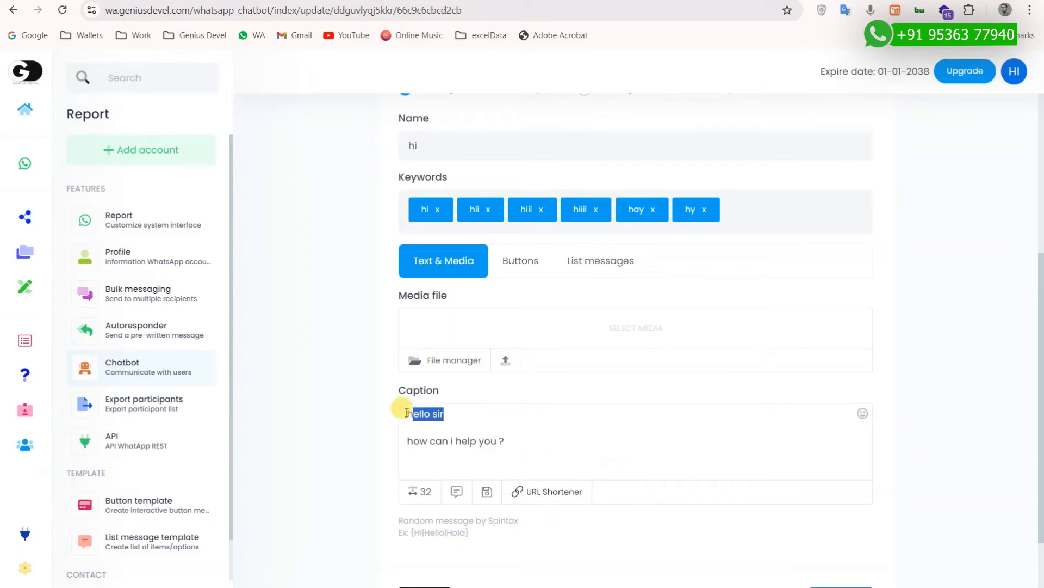
key(BackSpace)
key(Delete)
Step: Add the line "01. service 01" below the question in the caption
click(526, 436)
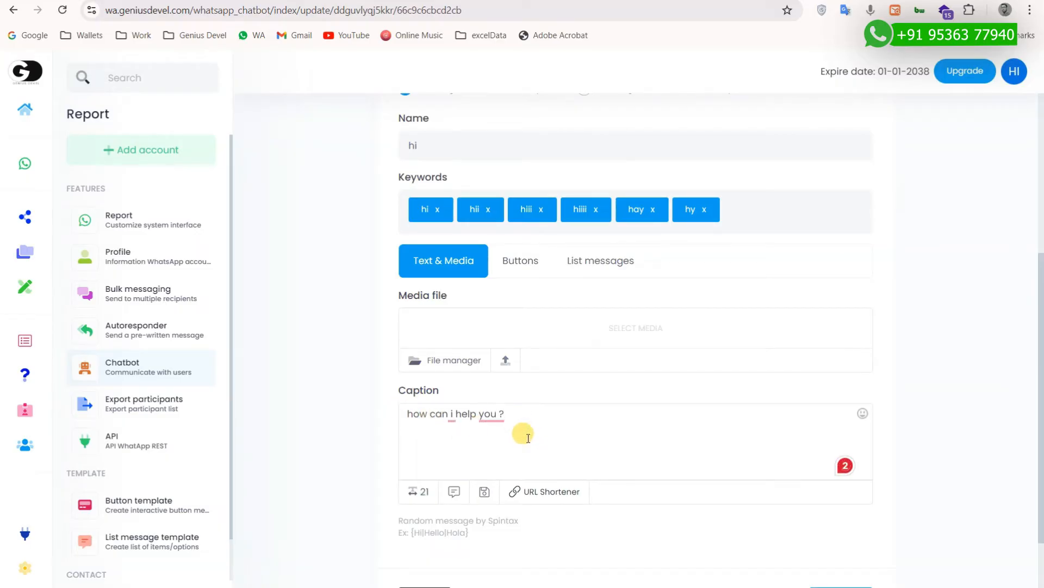
key(Return)
text(01.)
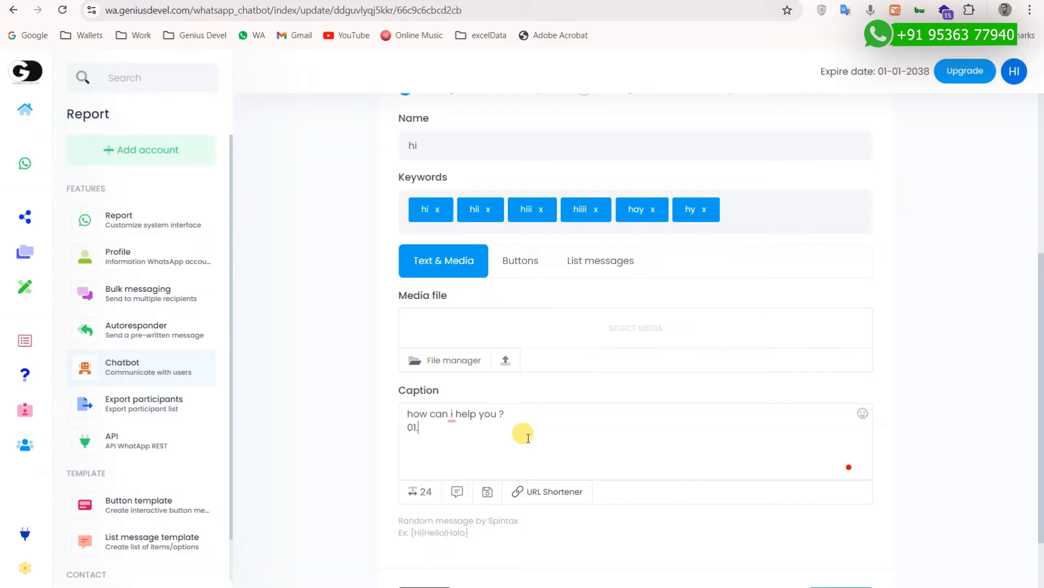
text( service 01)
key(Return)
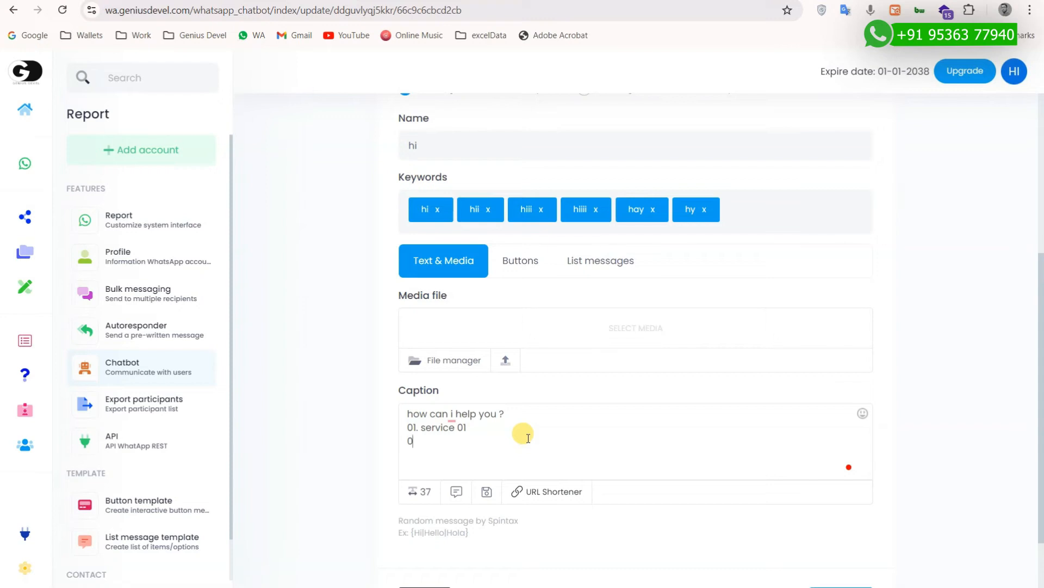
text(0)
key(BackSpace)
key(BackSpace)
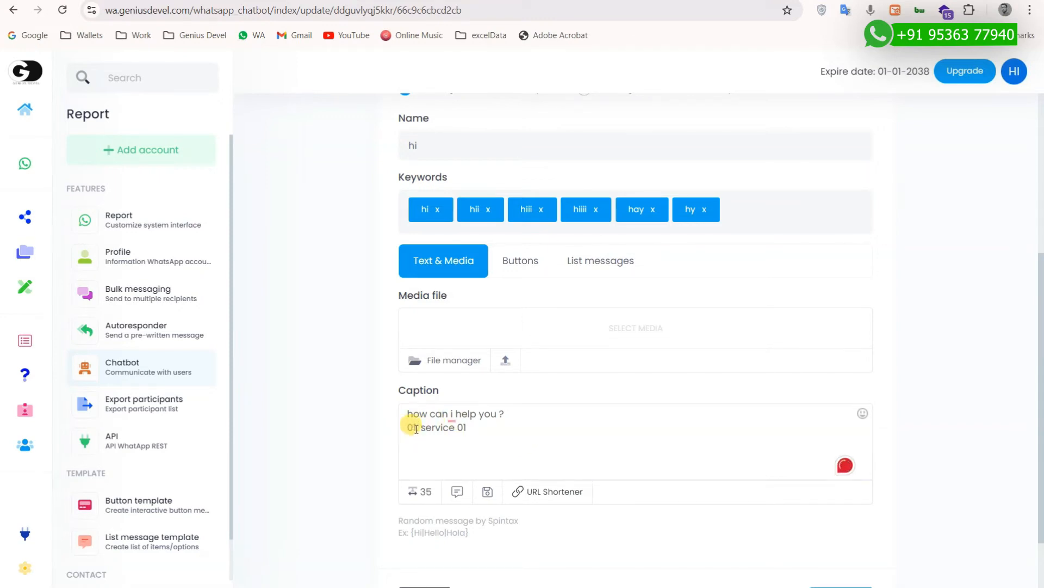
Step: Change the service line's prefix to "S1" so it reads "S1. service 01"
click(416, 428)
key(BackSpace)
key(BackSpace)
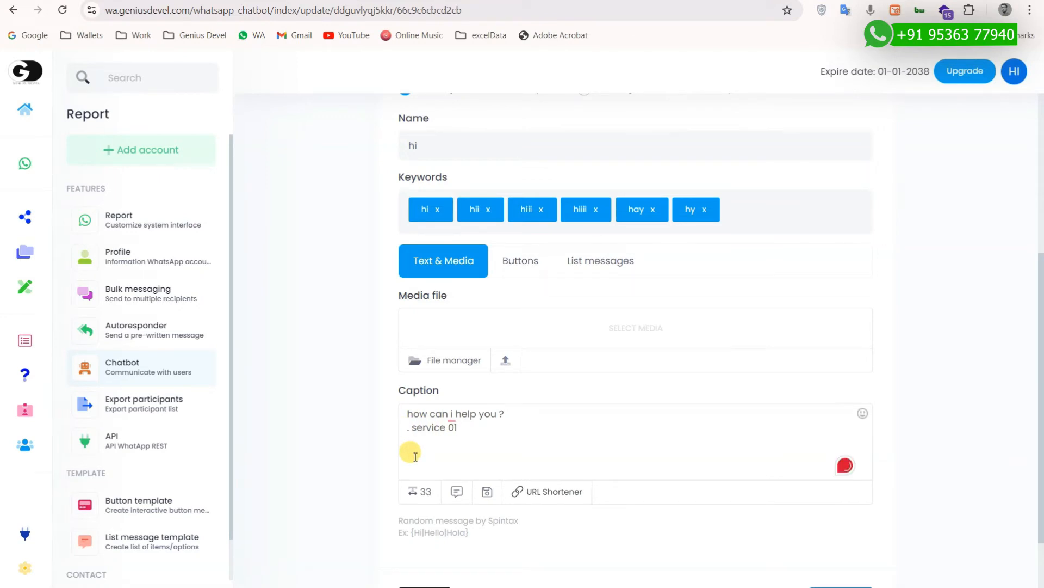
text(0)
key(BackSpace)
text(s1)
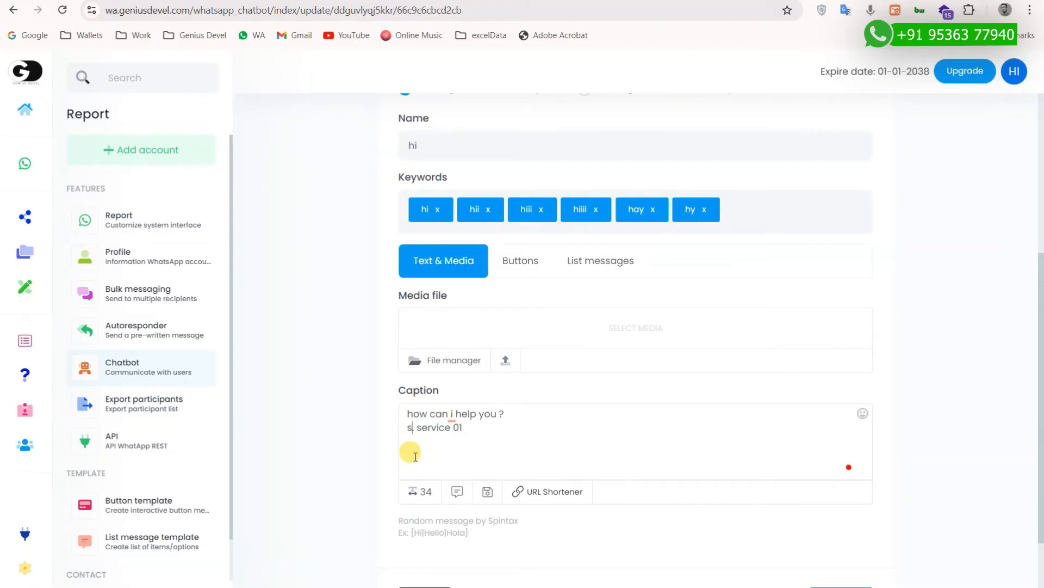
key(BackSpace)
key(BackSpace)
text(S1)
Step: Duplicate the line "S1. service 01" twice on new lines beneath it in the caption
click(475, 428)
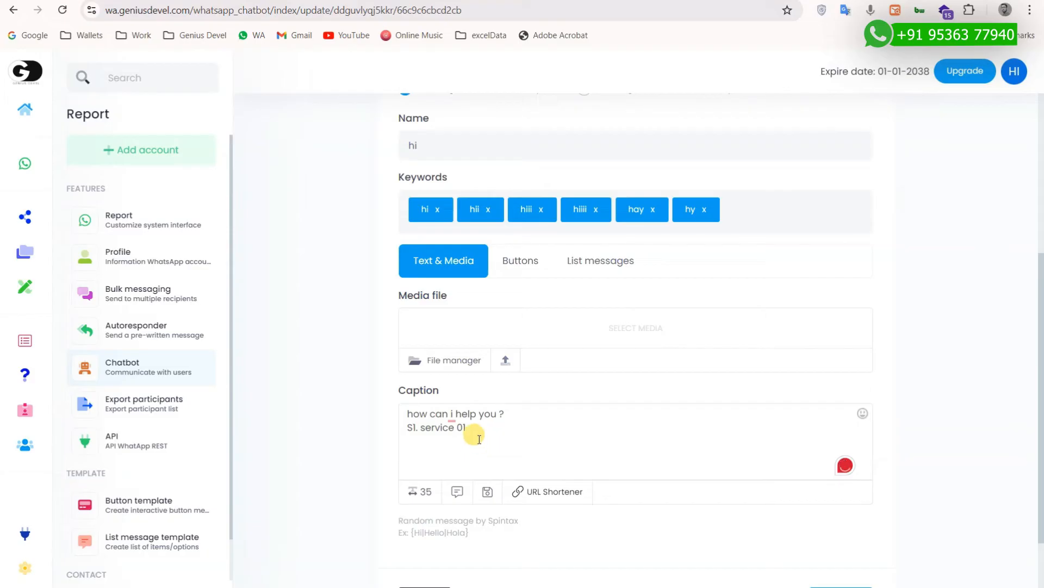
drag(476, 428, 405, 426)
key(ctrl+c)
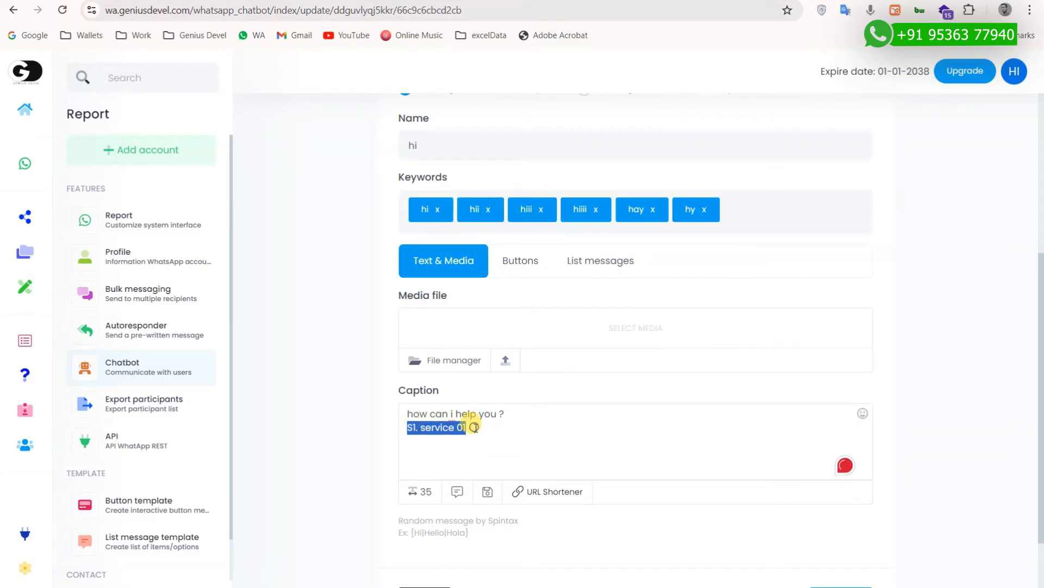
click(476, 428)
key(Return)
key(ctrl+v)
key(Return)
key(ctrl+v)
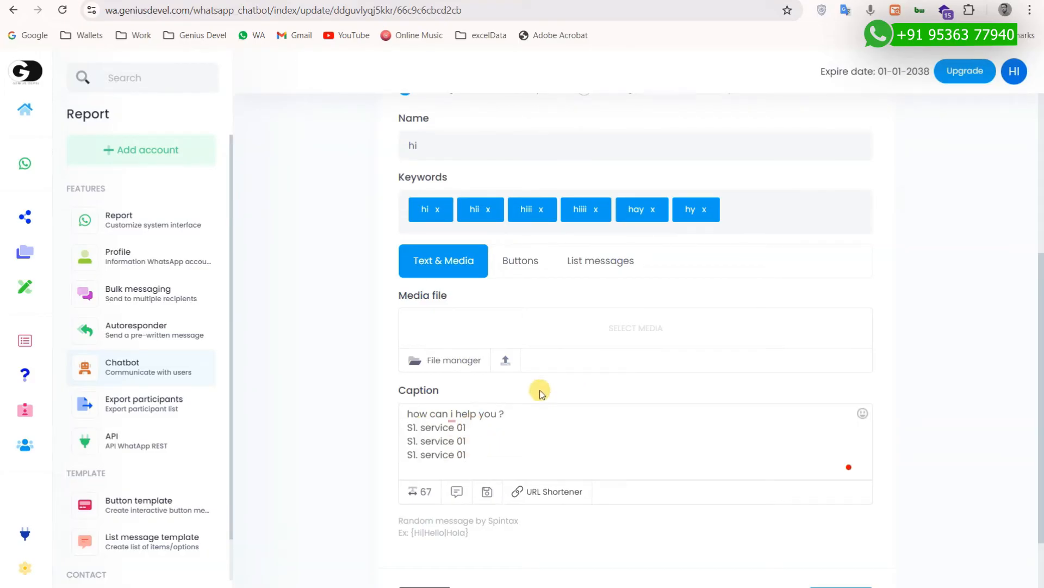
Step: Change the prefixes of the second and third service lines to "S2." and "S3."
click(413, 440)
key(Delete)
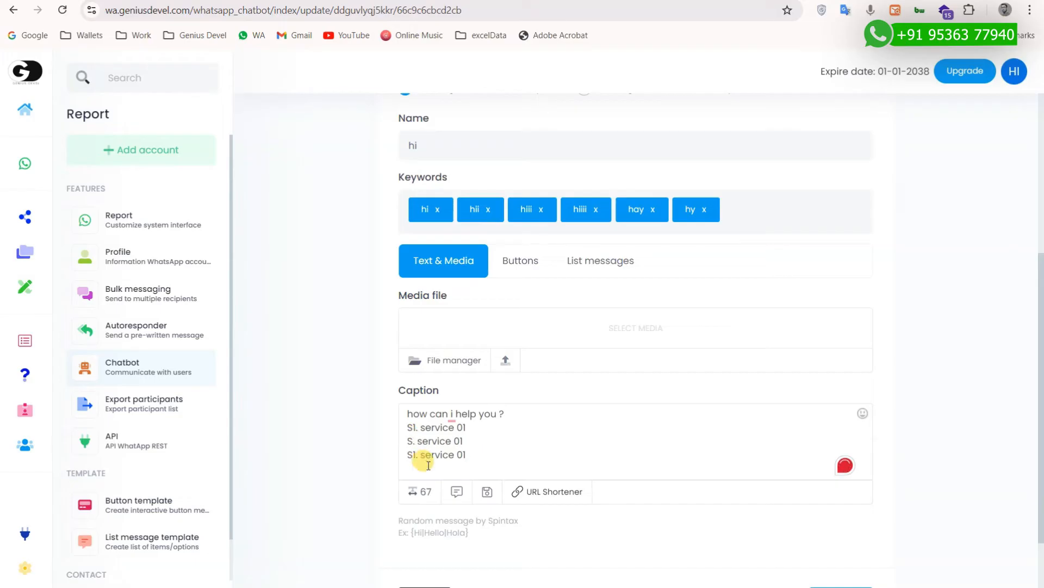
text(3)
key(Delete)
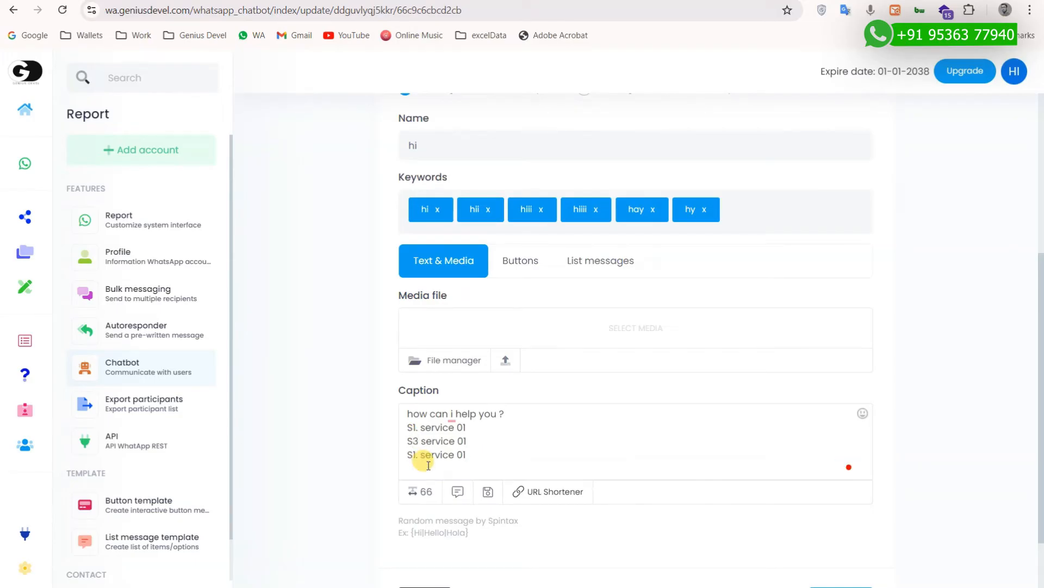
key(BackSpace)
text(2.)
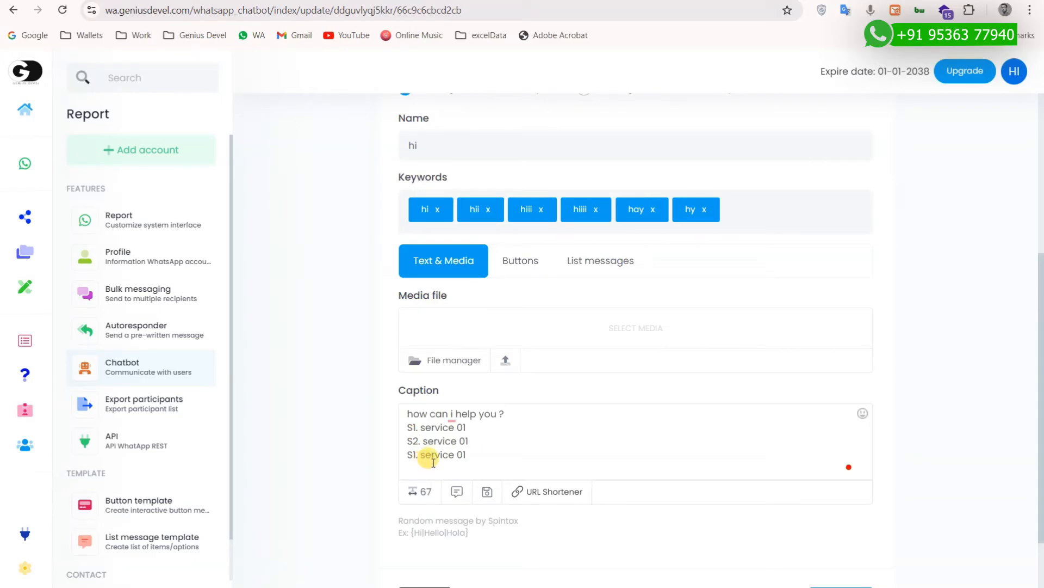
click(411, 454)
key(Delete)
text(3)
key(Delete)
text(.)
Step: Rename the services on the S2 and S3 lines to "service 02" and "service 03"
click(470, 440)
key(BackSpace)
text(2)
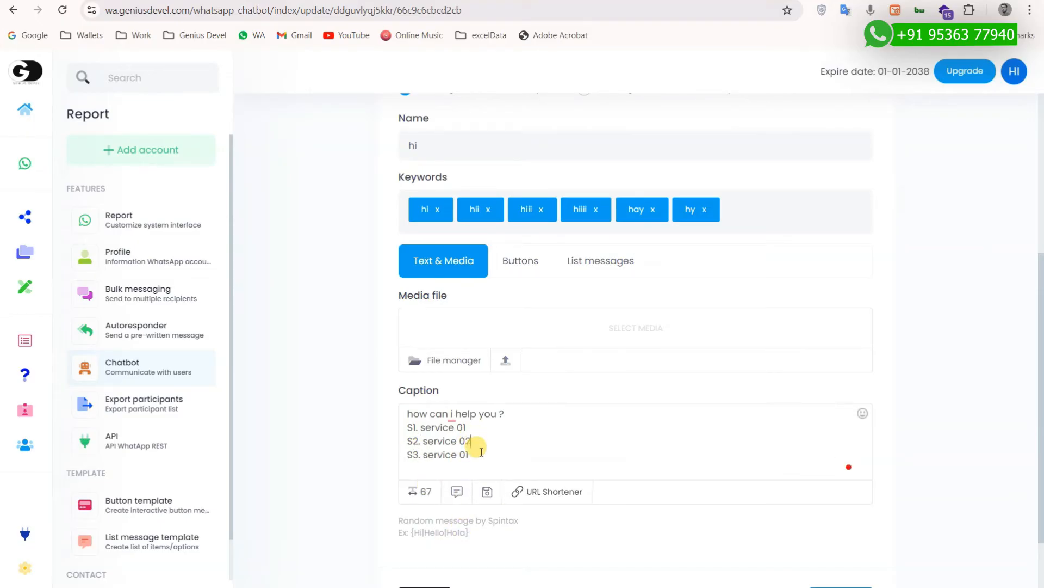
click(473, 453)
key(BackSpace)
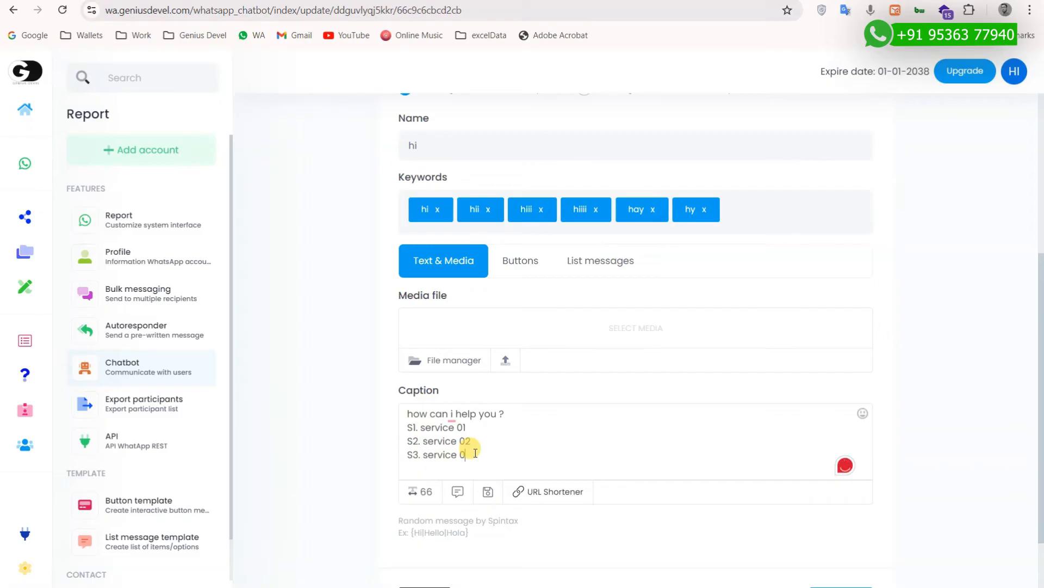
text(3)
scroll(571, 389, down, 1)
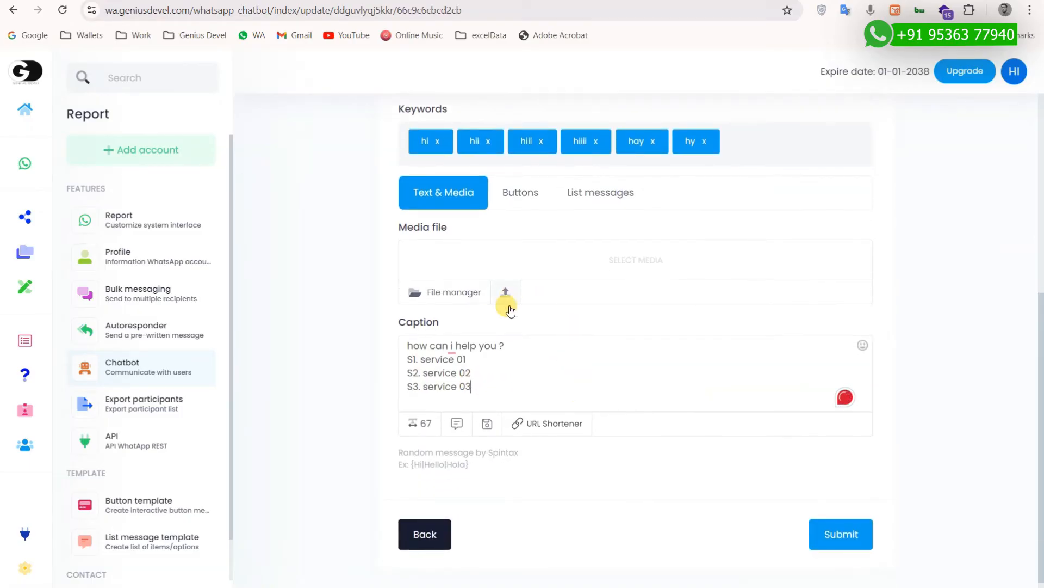
Step: Append a blank line and "please select anyone like S1" to the end of the caption
drag(485, 385, 403, 342)
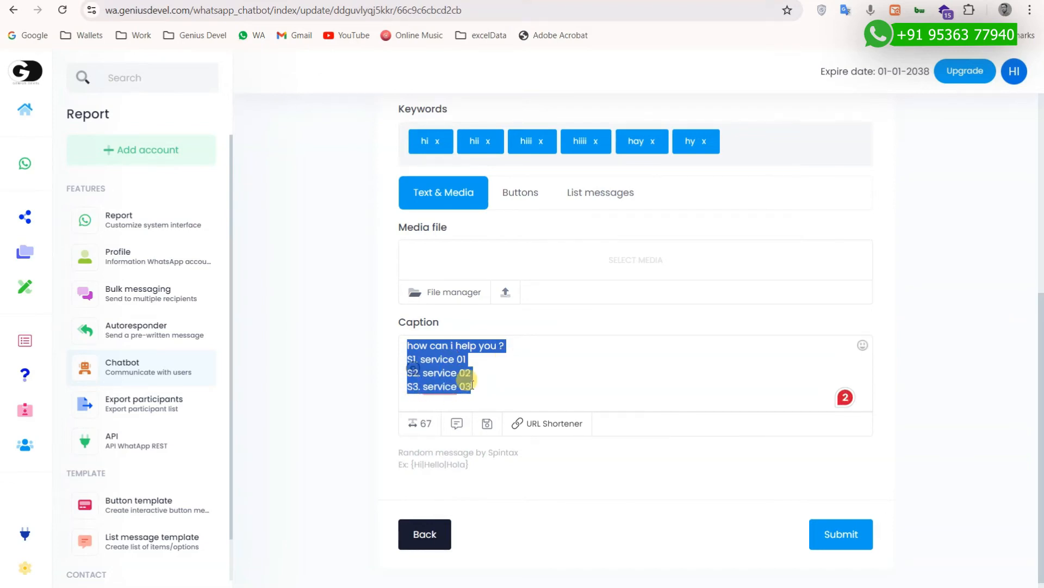
click(505, 392)
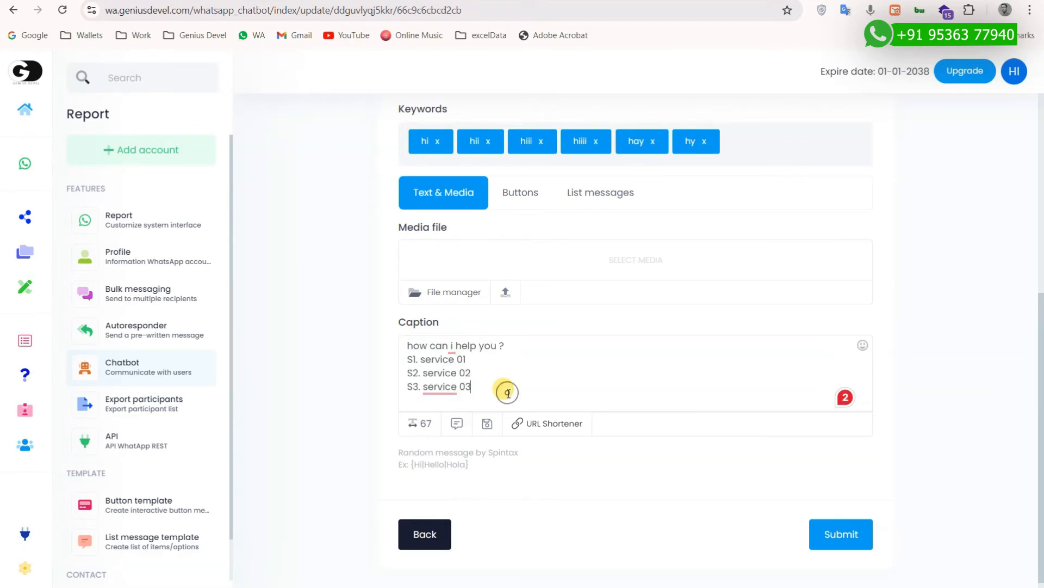
key(Return)
key(Return)
text(plea)
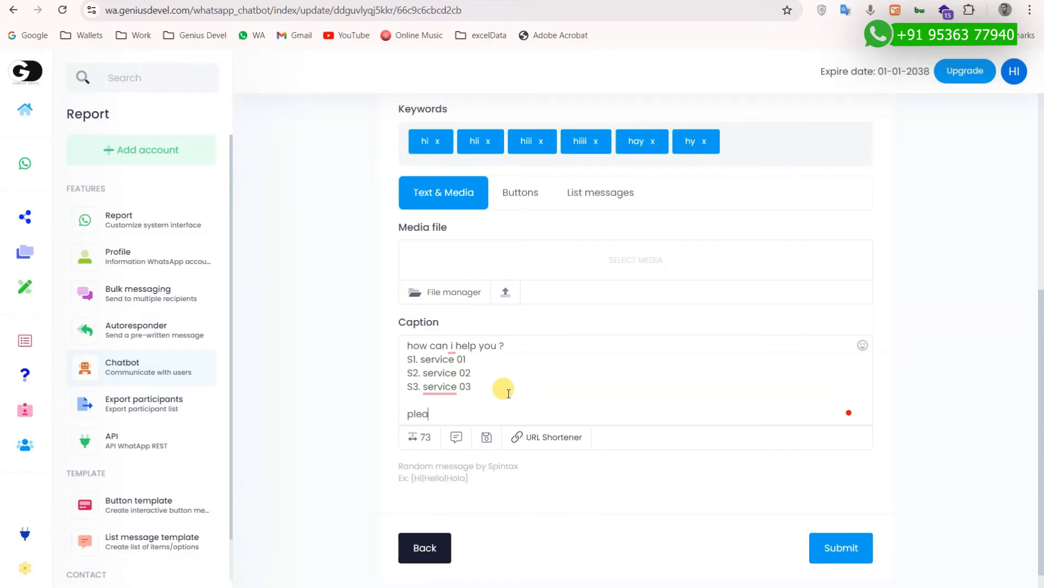
text(se selec)
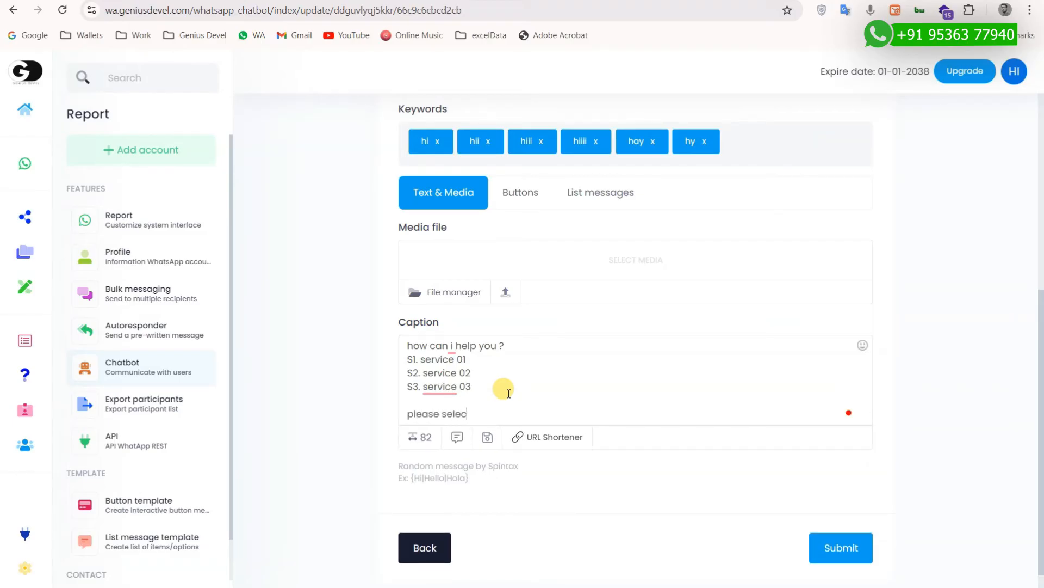
text(t anyone like S1)
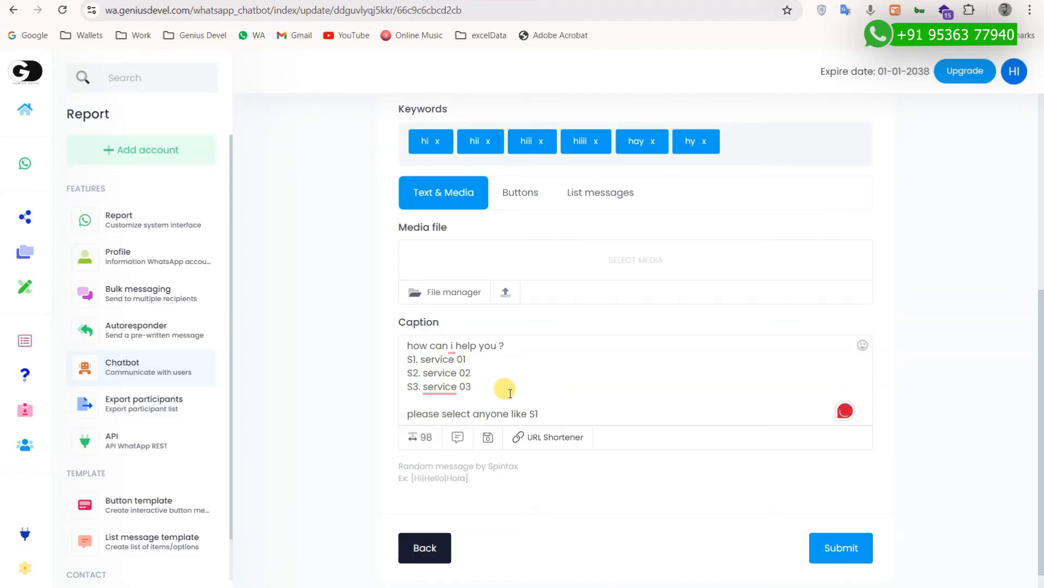
Step: Submit the updated "hi" chatbot item
click(859, 554)
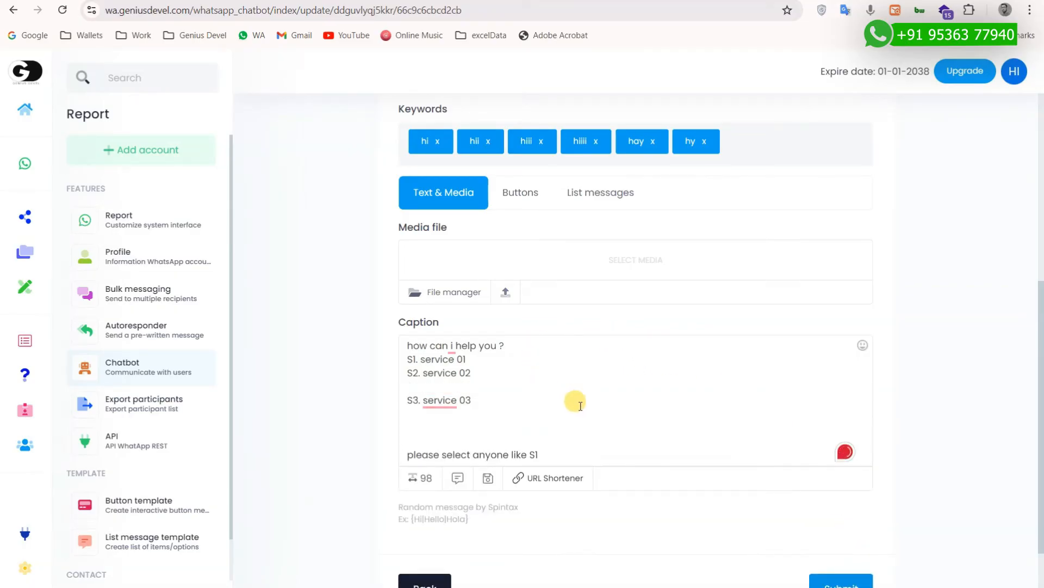
scroll(599, 419, down, 1)
click(828, 523)
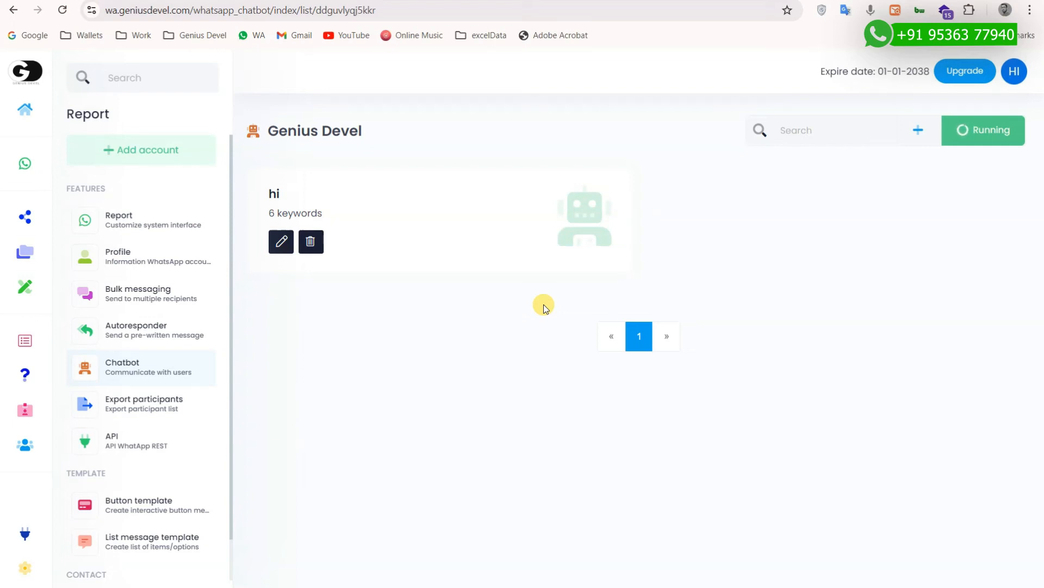
Step: Add a new chatbot item named "S1" with the type "Message contains whole keyword"
click(917, 133)
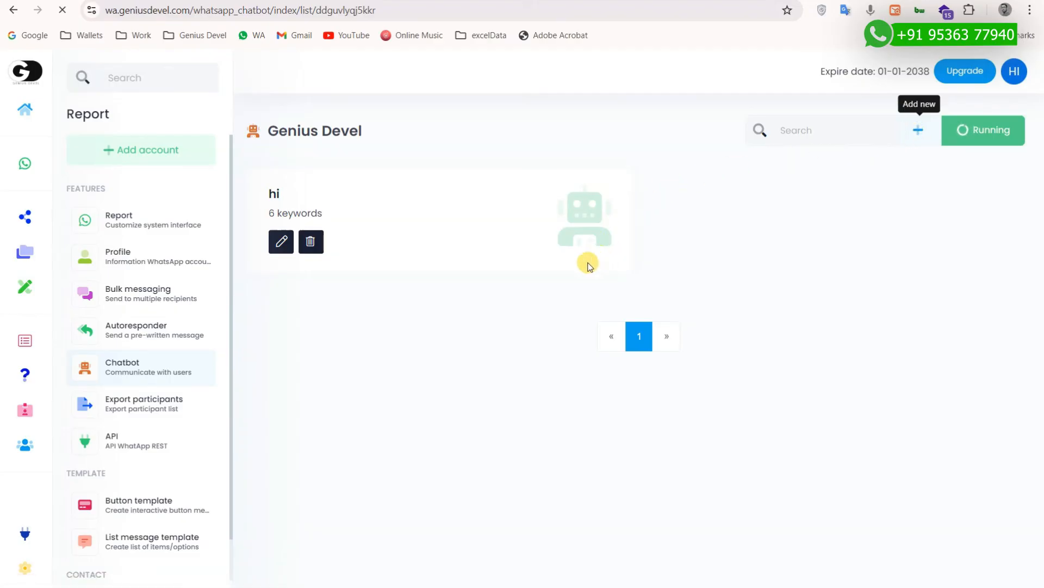
click(428, 410)
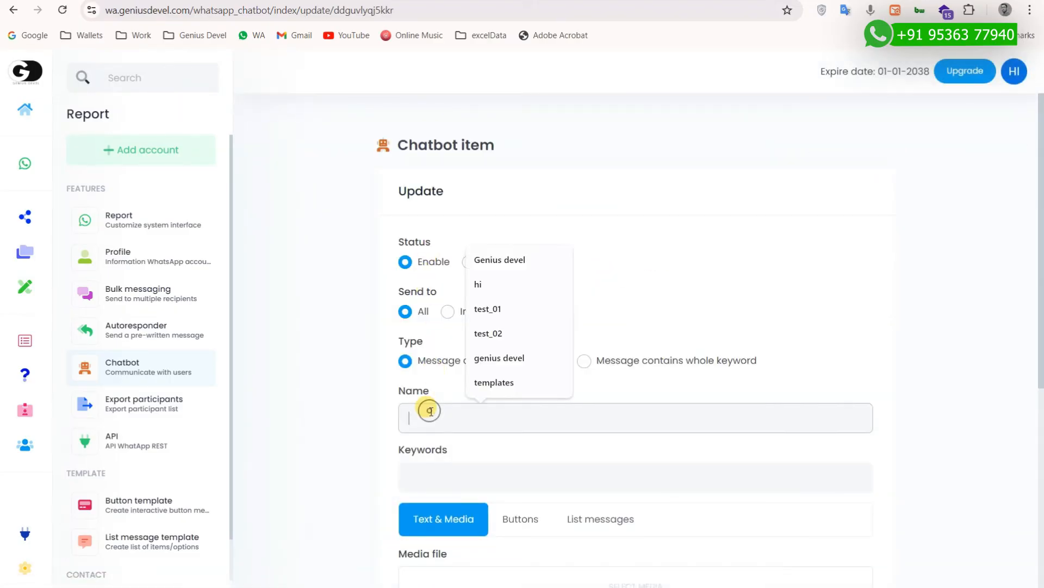
text(S1)
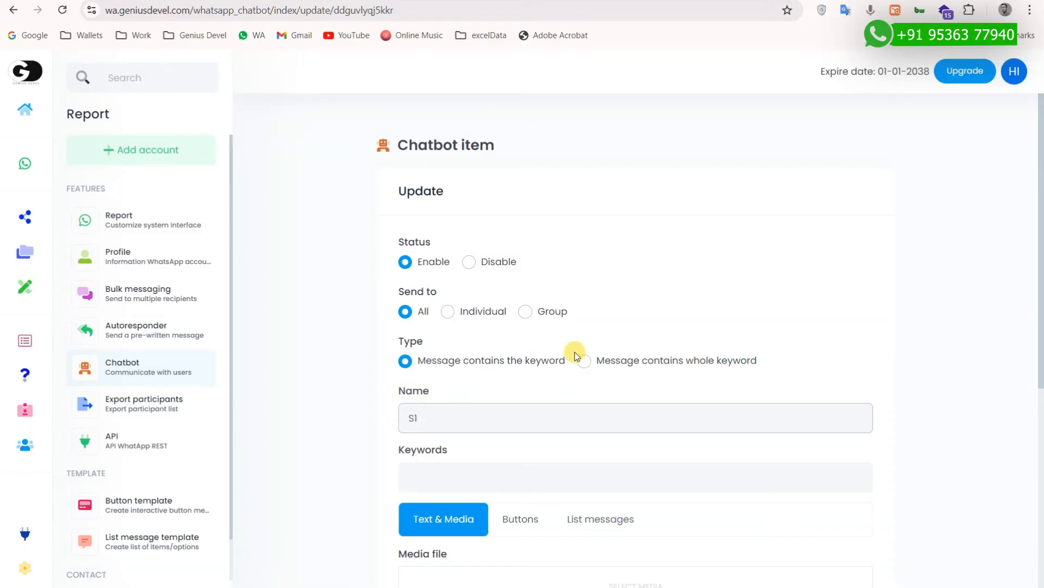
click(584, 361)
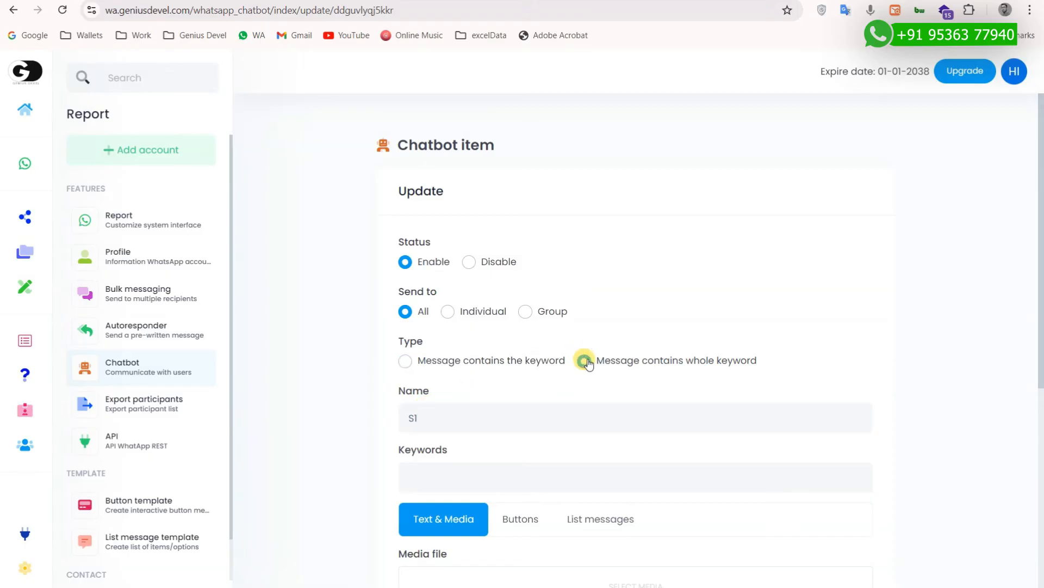
click(430, 419)
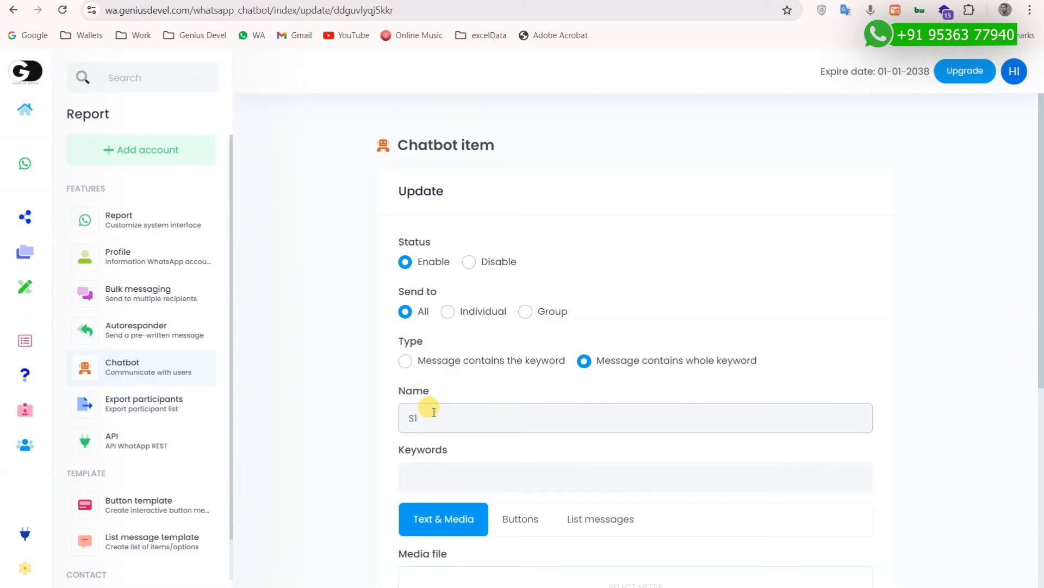
Step: Add the keywords s1, S1 and S01 to the new chatbot item
scroll(449, 401, down, 1)
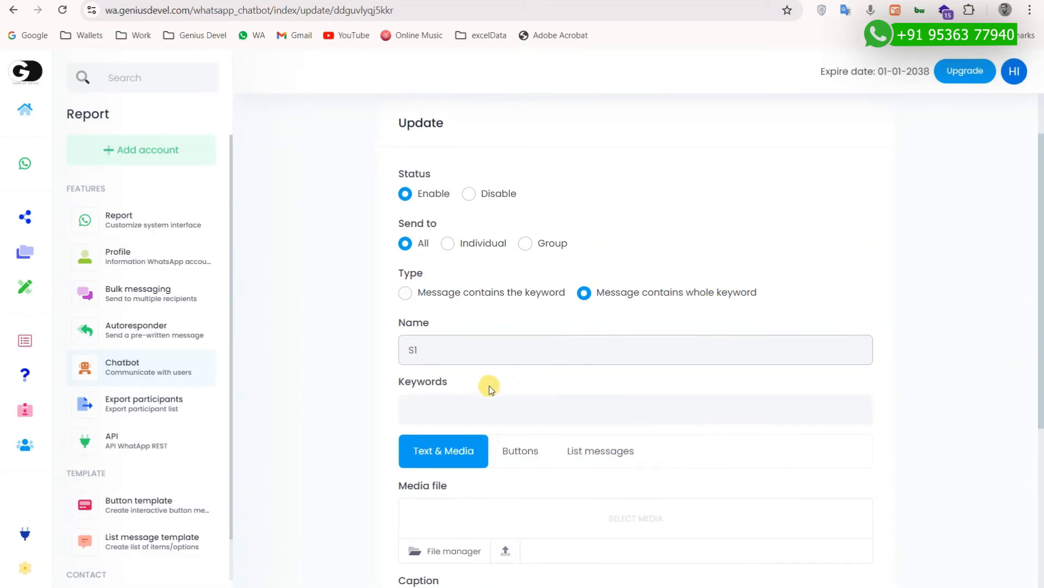
scroll(473, 370, down, 1)
click(458, 348)
text(s1)
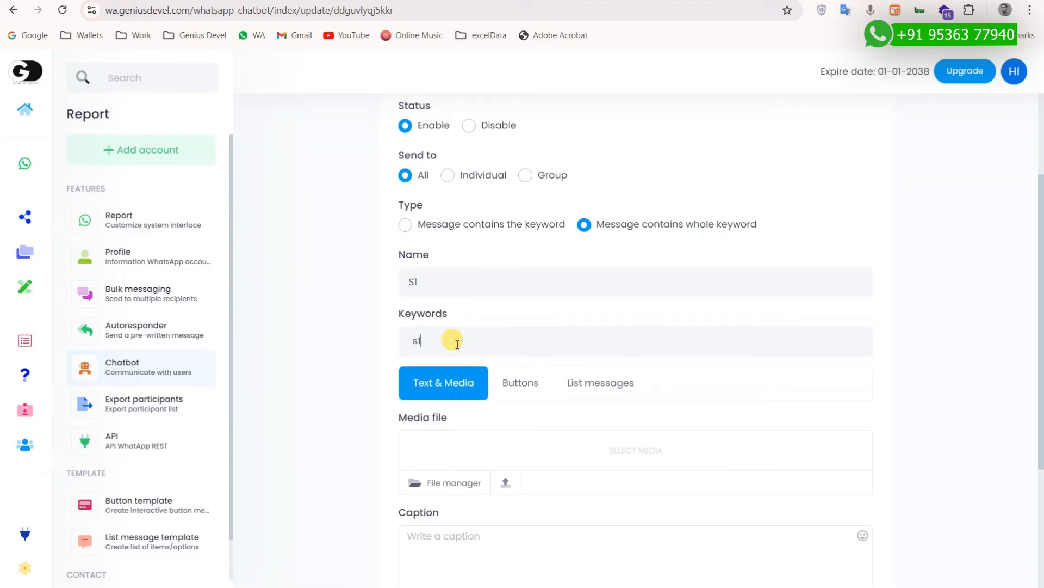
key(Return)
text(S1)
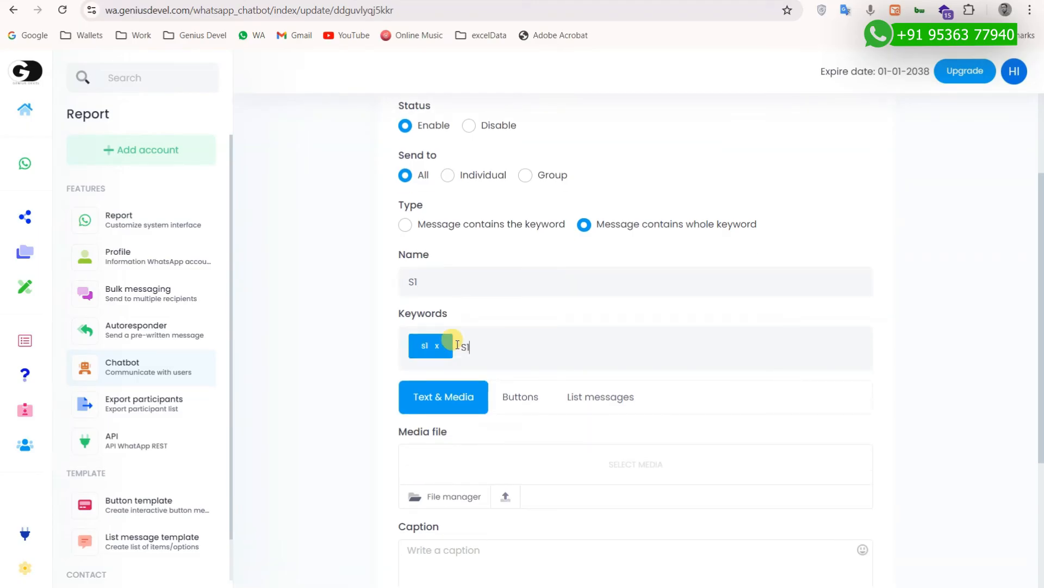
key(Return)
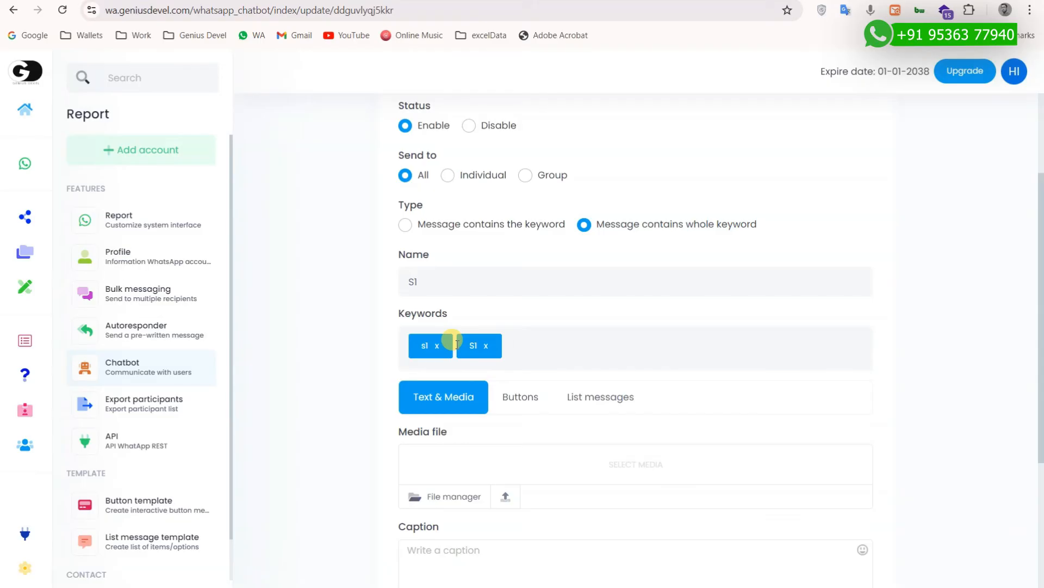
text(S01)
key(Return)
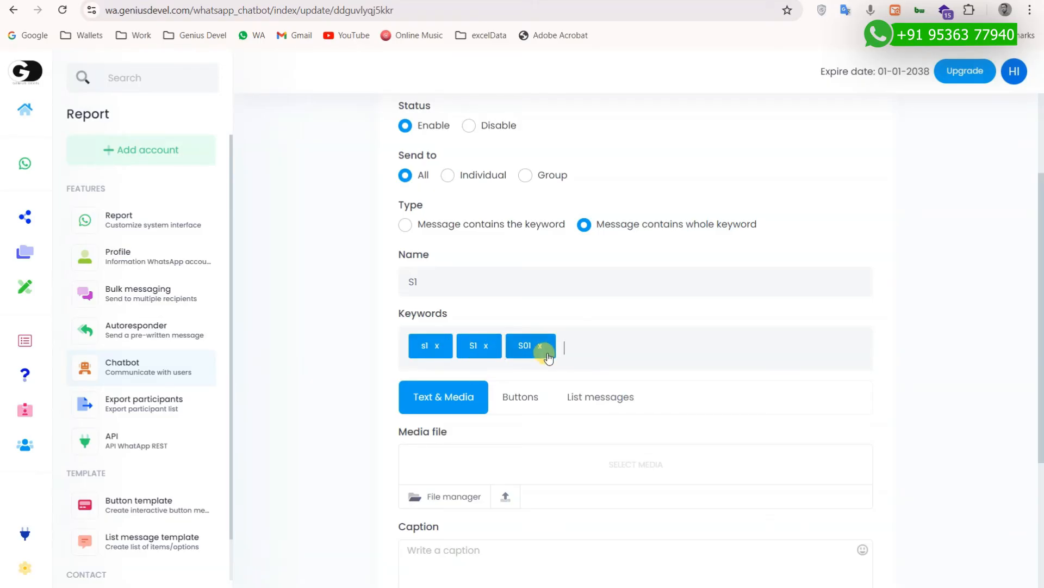
Step: Enter "You have select Service 01" as the caption of the S1 chatbot item
scroll(562, 306, down, 3)
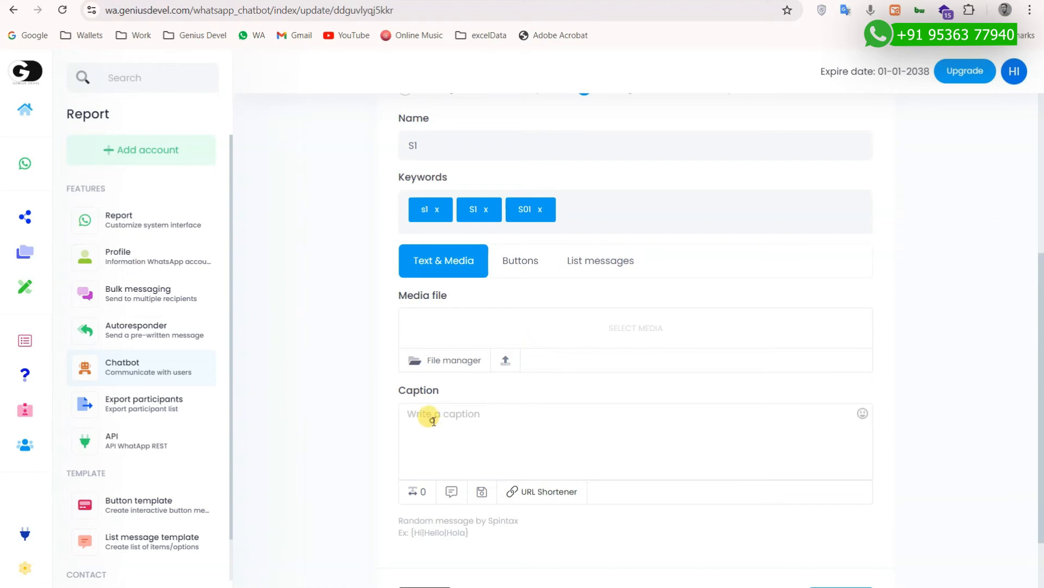
click(434, 421)
text(You have sele)
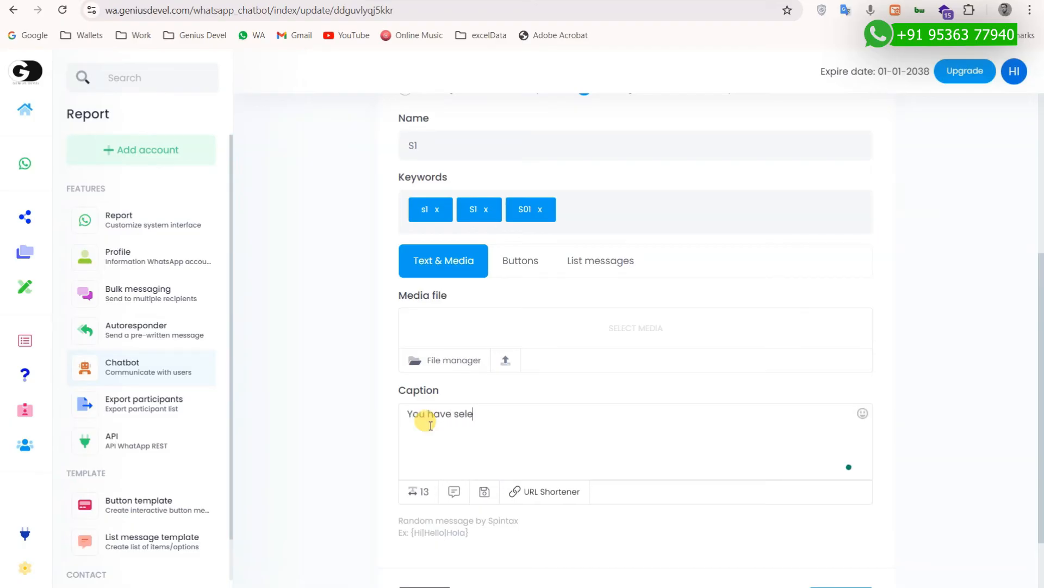
text(ct Service )
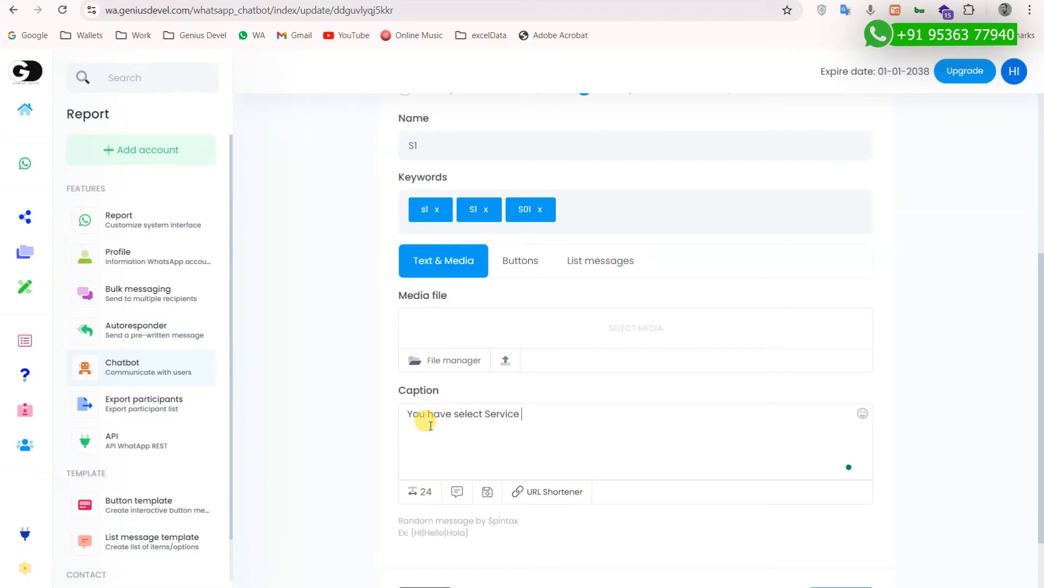
text(01)
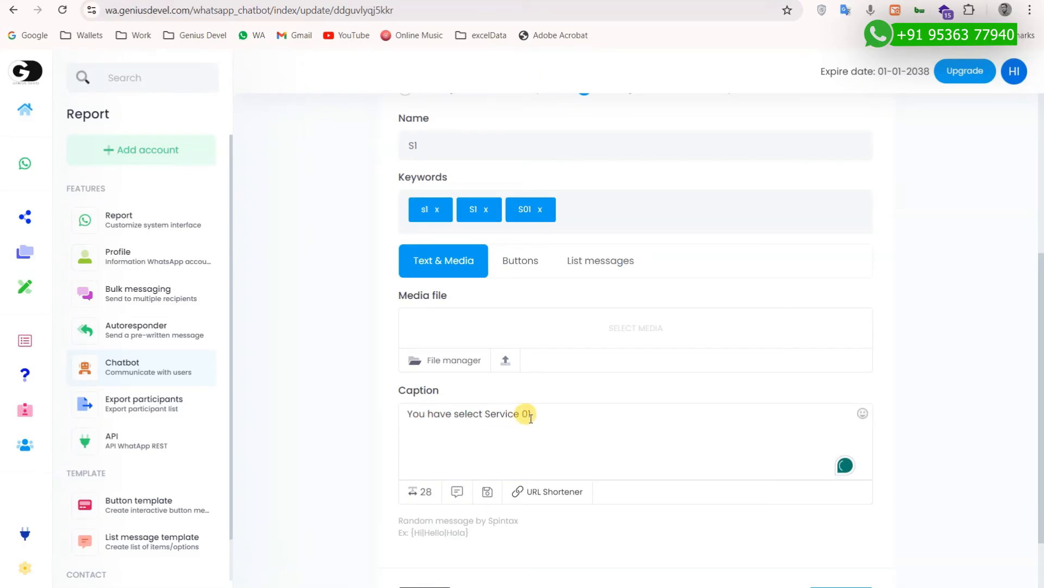
drag(529, 413, 400, 405)
Step: Submit the S1 chatbot item and switch to the open chat in WhatsApp Web
scroll(544, 419, down, 2)
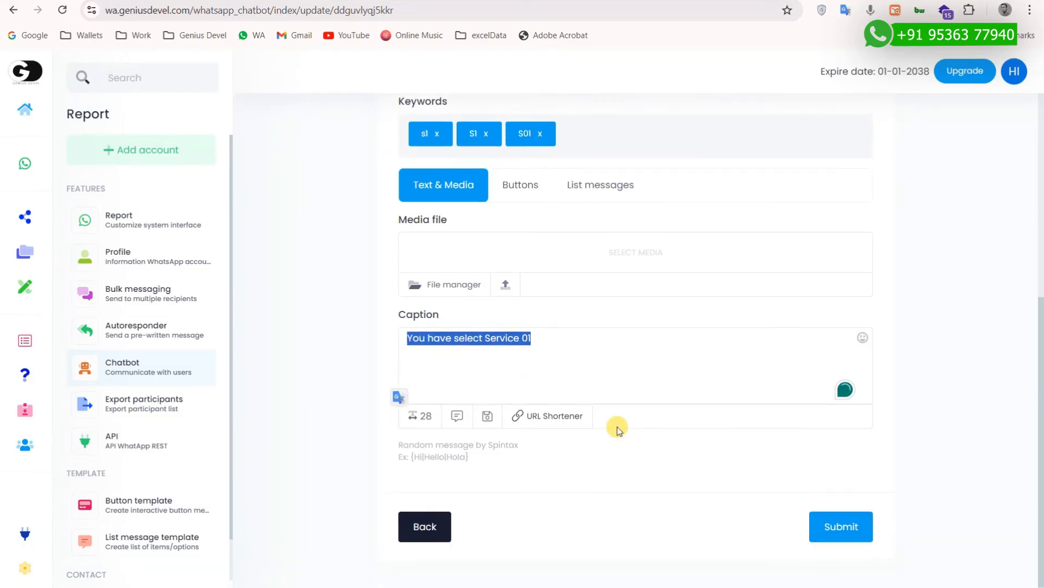
click(846, 529)
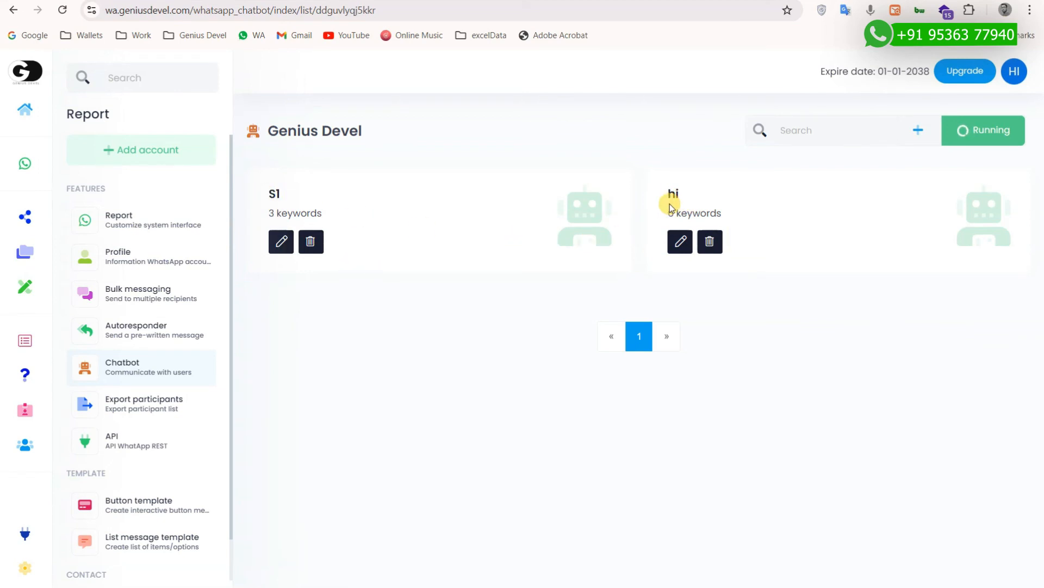
click(104, 1)
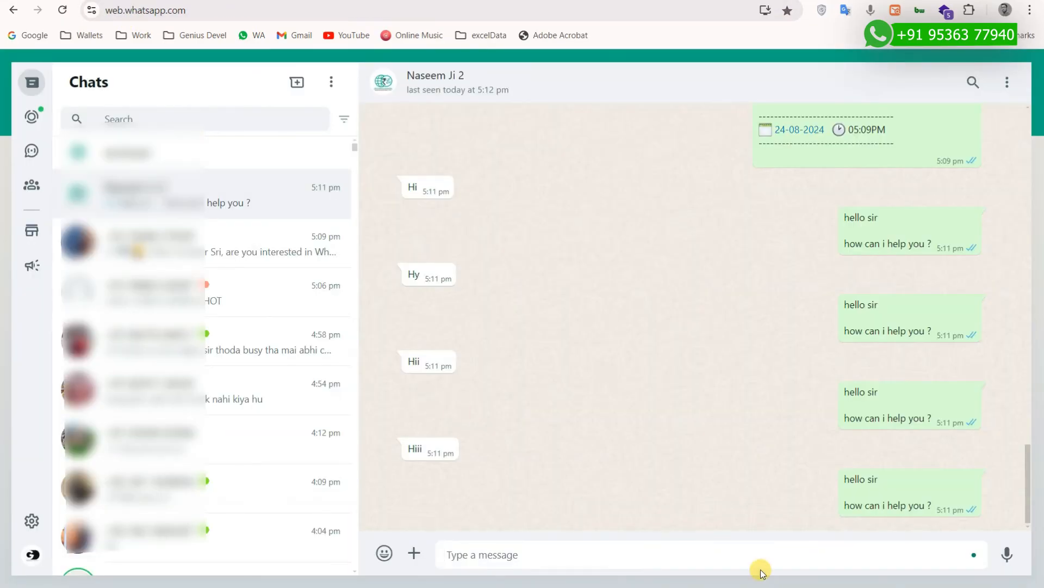